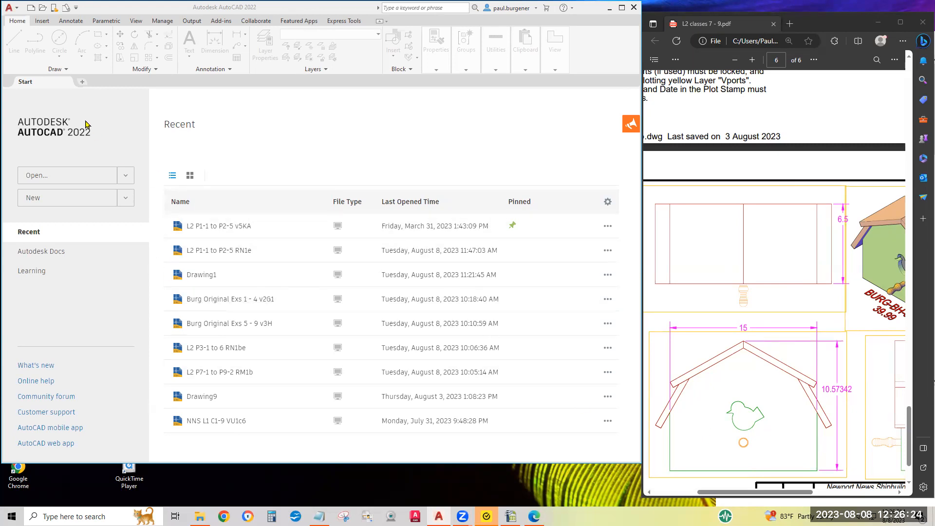
# Create a new drawing, hide its grid and turn off the display of annotative objects at all scales.
pyautogui.click(82, 83)
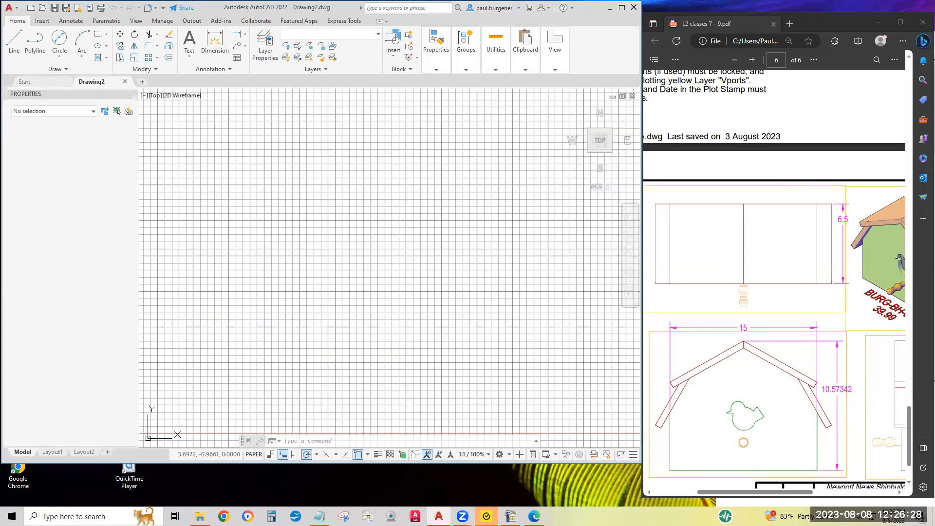
pyautogui.click(130, 454)
pyautogui.click(381, 456)
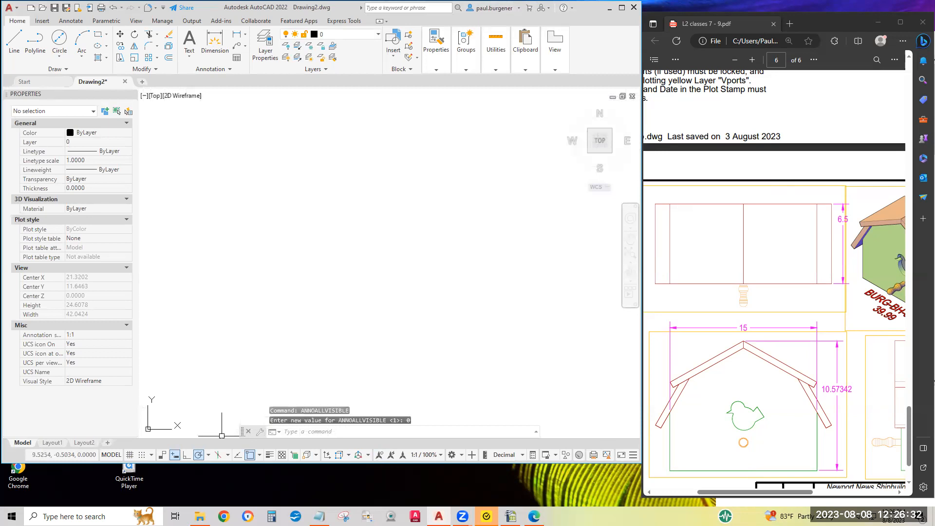
# Review the running object snap modes and polar tracking angles, and turn on object snap tracking.
pyautogui.click(632, 455)
pyautogui.click(632, 455)
pyautogui.click(259, 455)
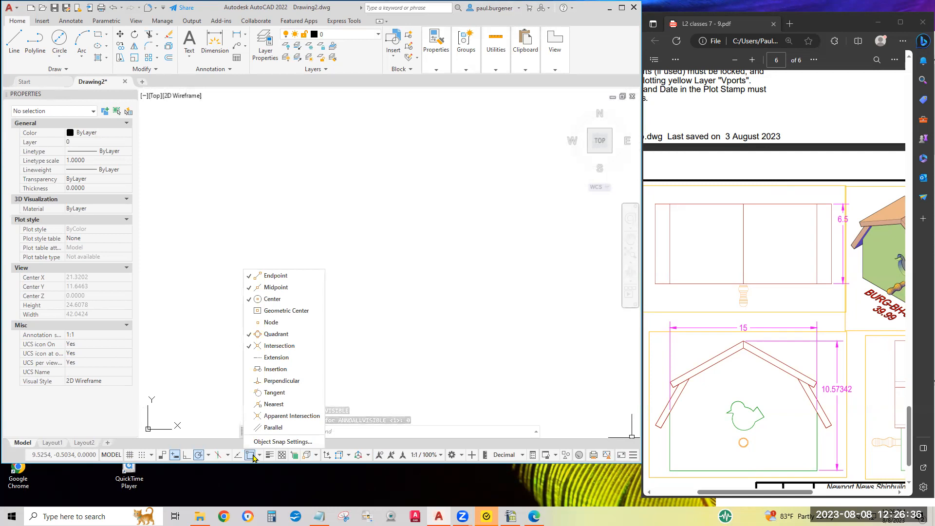
pyautogui.click(209, 455)
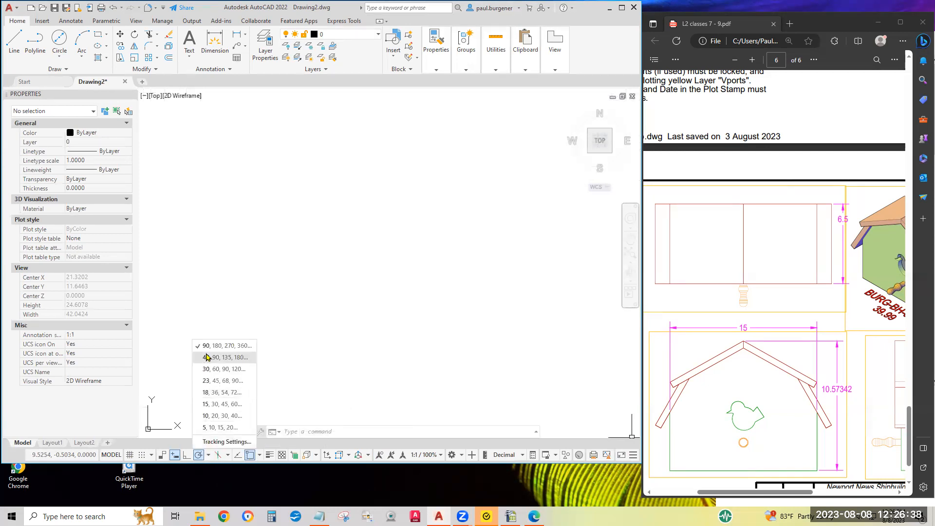
pyautogui.click(314, 337)
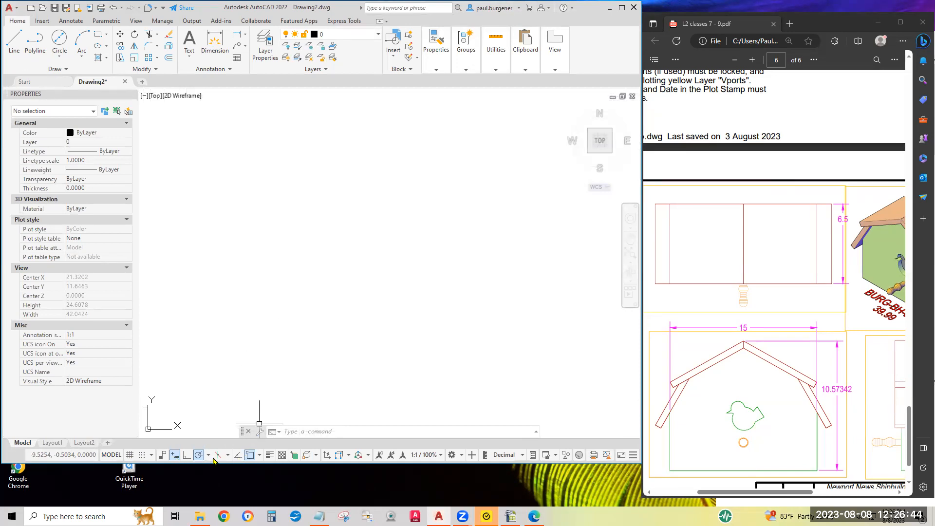
pyautogui.click(238, 455)
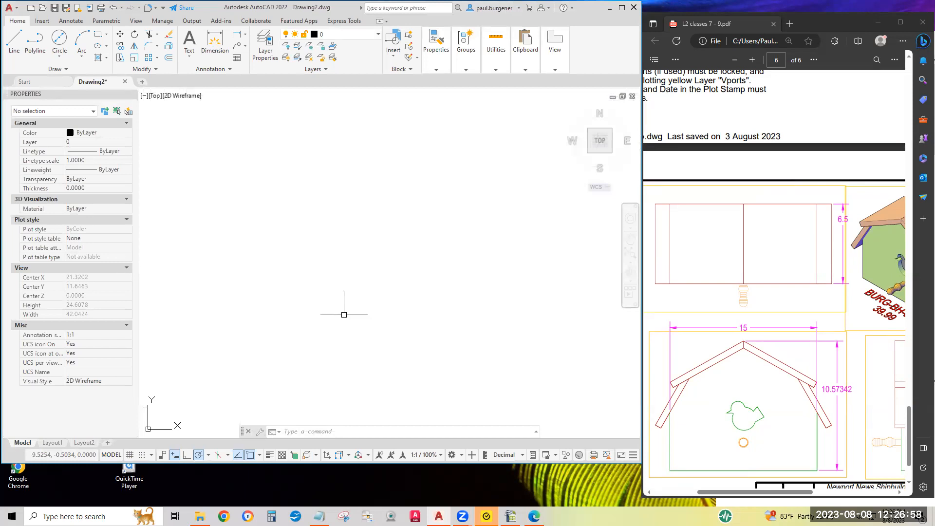
# Switch the workspace from Drafting & Annotation to 3D Modeling.
pyautogui.moveTo(295, 327); pyautogui.dragTo(363, 244, button='middle')
pyautogui.scroll(-2, 371, 263)
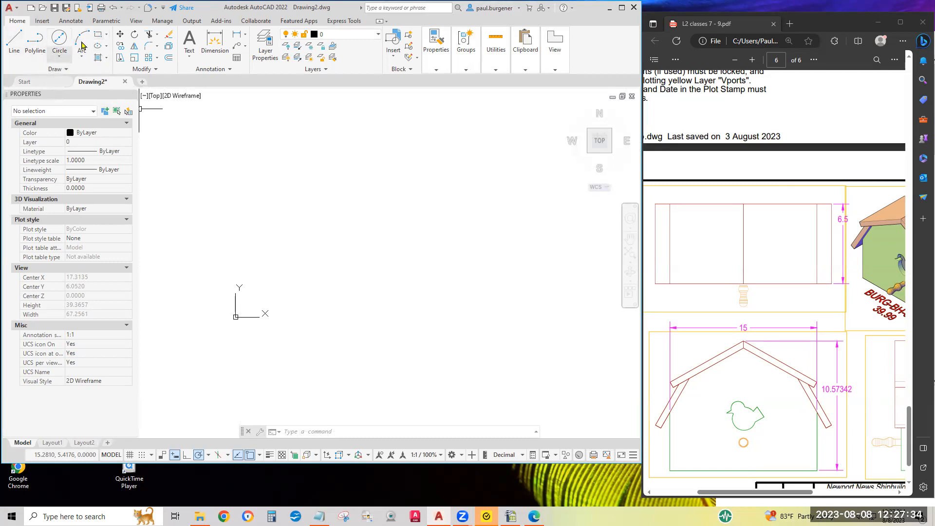
pyautogui.click(452, 455)
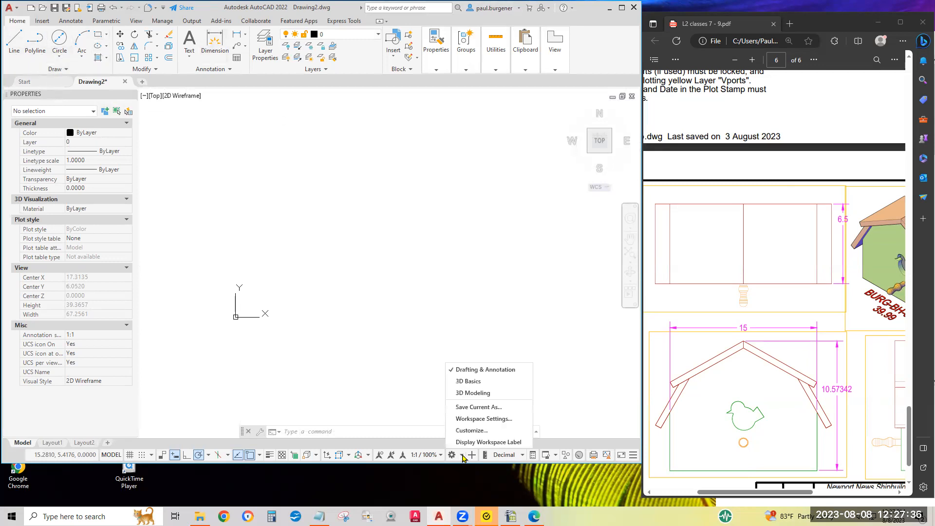
pyautogui.click(479, 394)
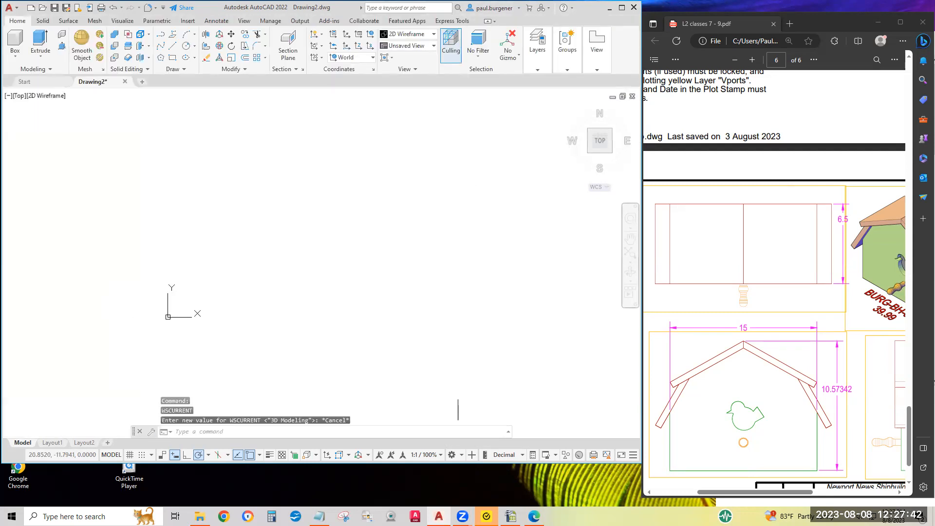
# Model the birdhouse floor as a solid box with length 14, width 5.5 and height 0.5 near the origin.
pyautogui.click(15, 44)
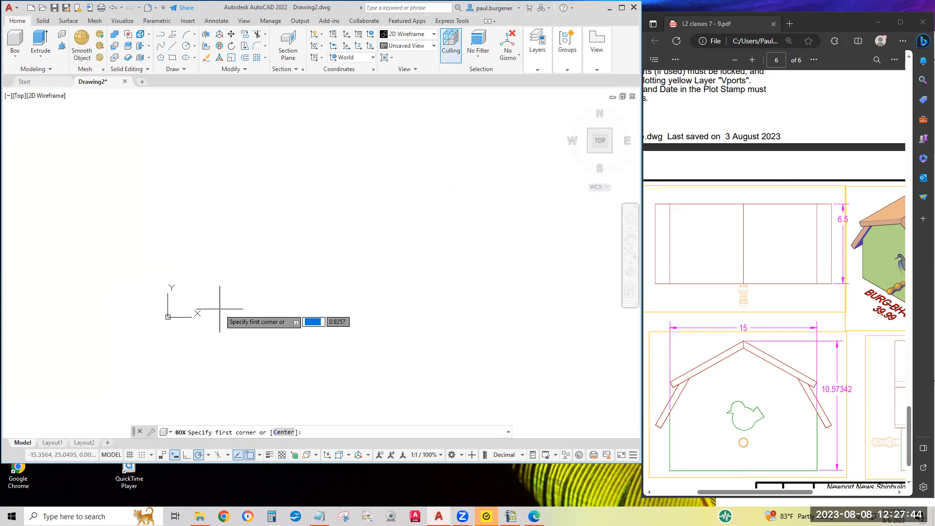
pyautogui.click(219, 283)
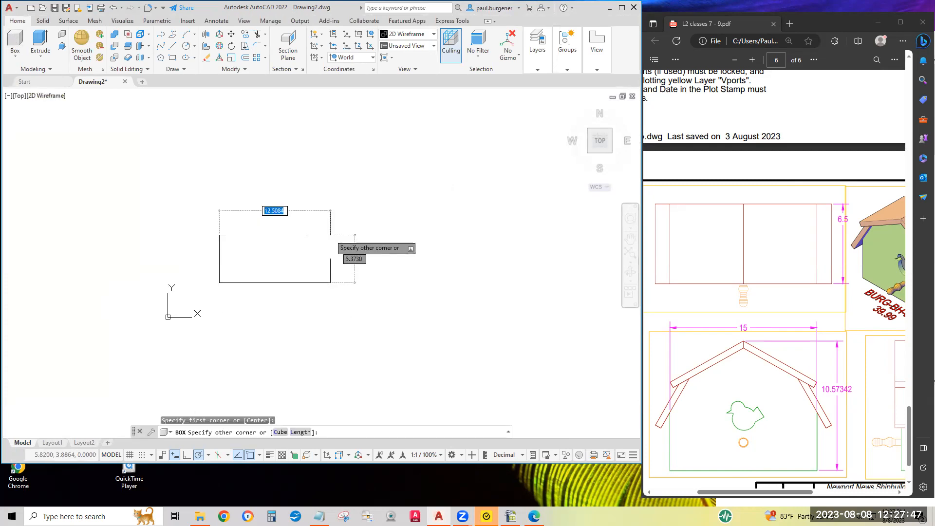
pyautogui.click(301, 432)
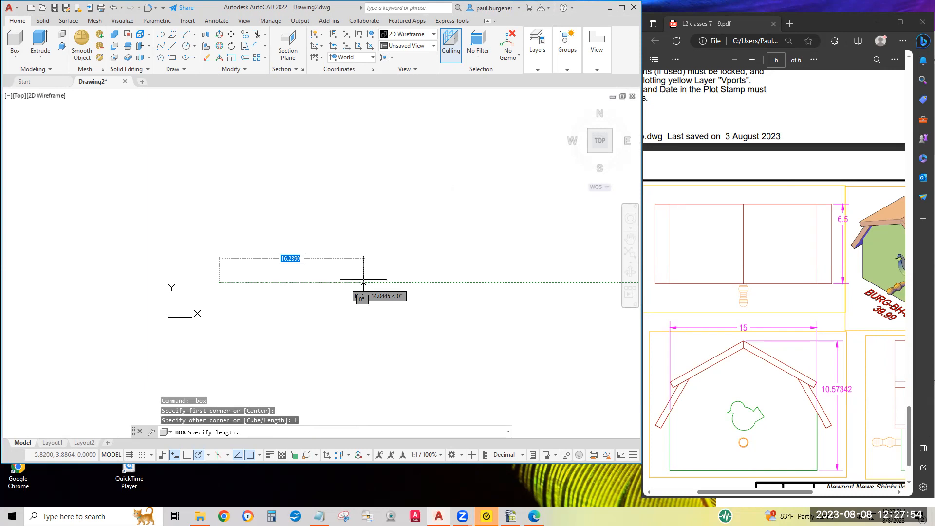
pyautogui.write('1')
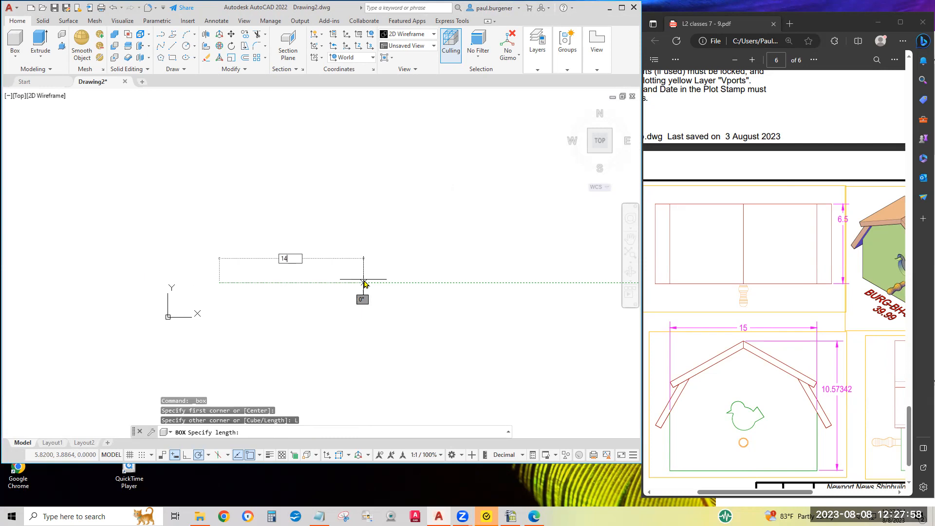
pyautogui.write('4')
pyautogui.press('Return')
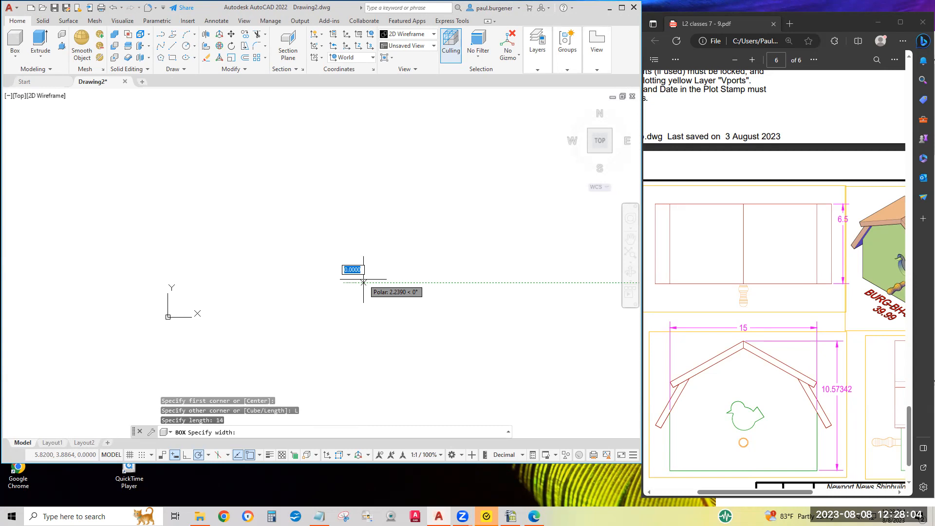
pyautogui.write('5.5')
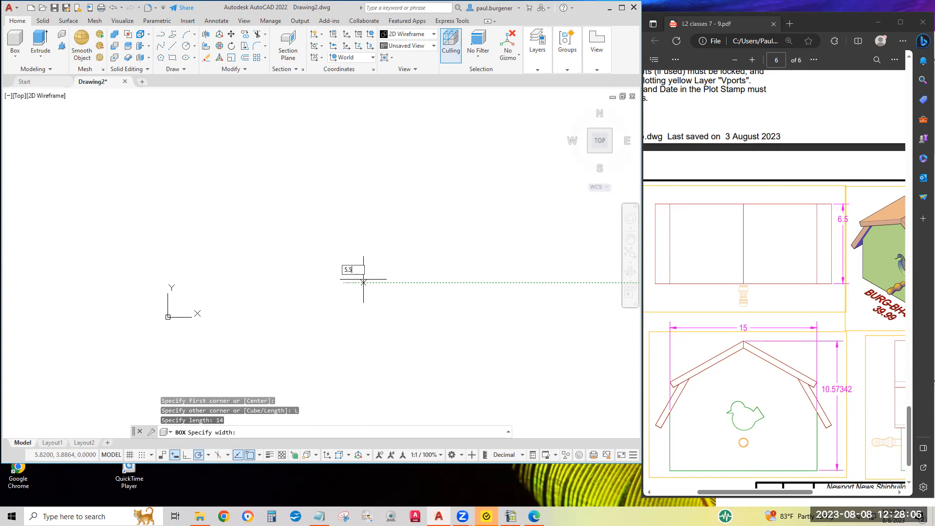
pyautogui.press('Return')
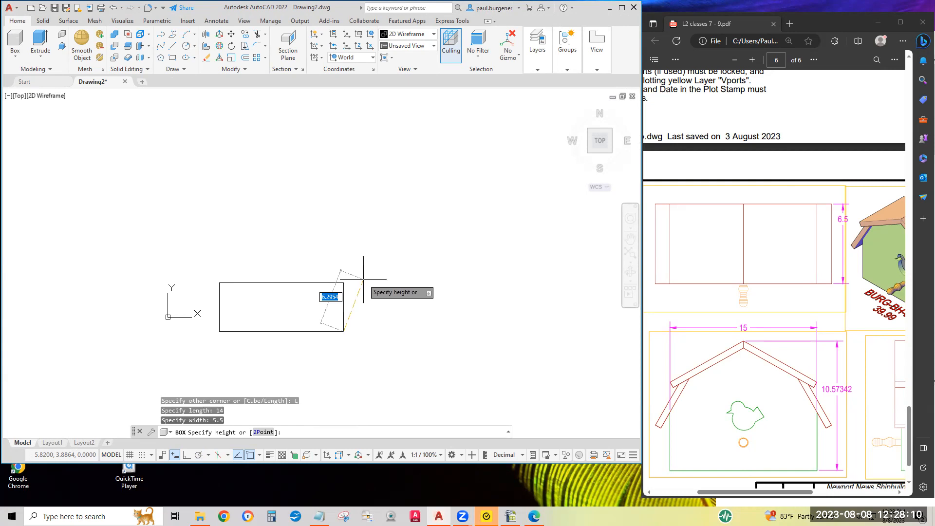
pyautogui.press('BackSpace')
pyautogui.write('.5')
pyautogui.press('Return')
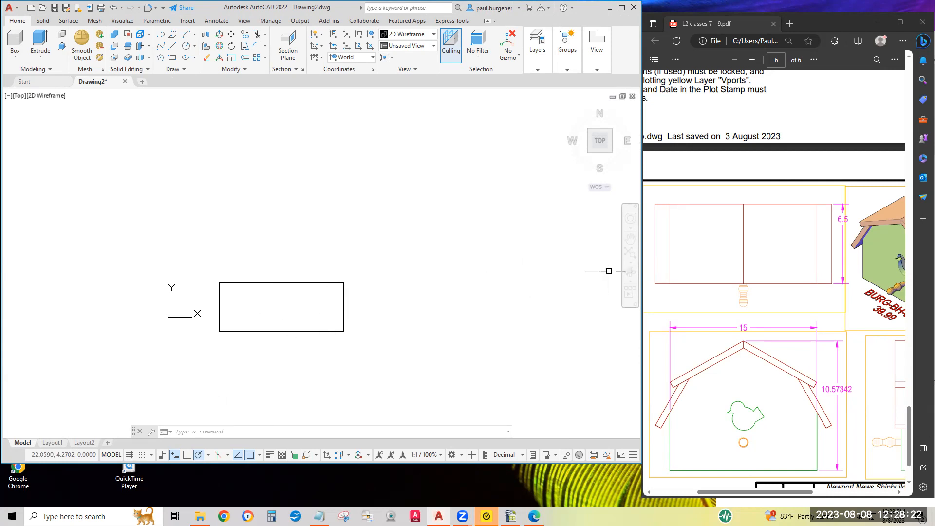
# Define a three-point UCS at the floor slab's lower back corner, with X along the short bottom edge and Y pointing up.
pyautogui.click(631, 281)
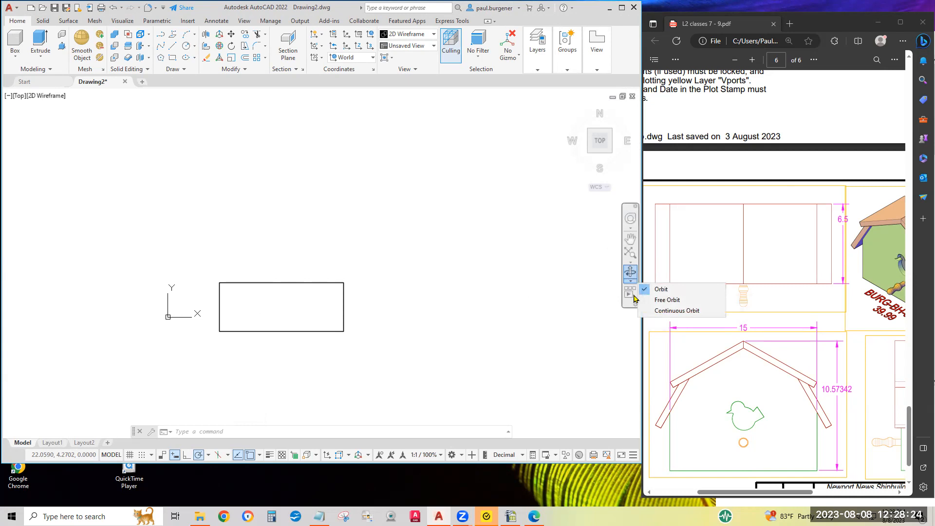
pyautogui.click(667, 299)
pyautogui.moveTo(344, 311); pyautogui.dragTo(352, 216)
pyautogui.moveTo(357, 314); pyautogui.dragTo(409, 262)
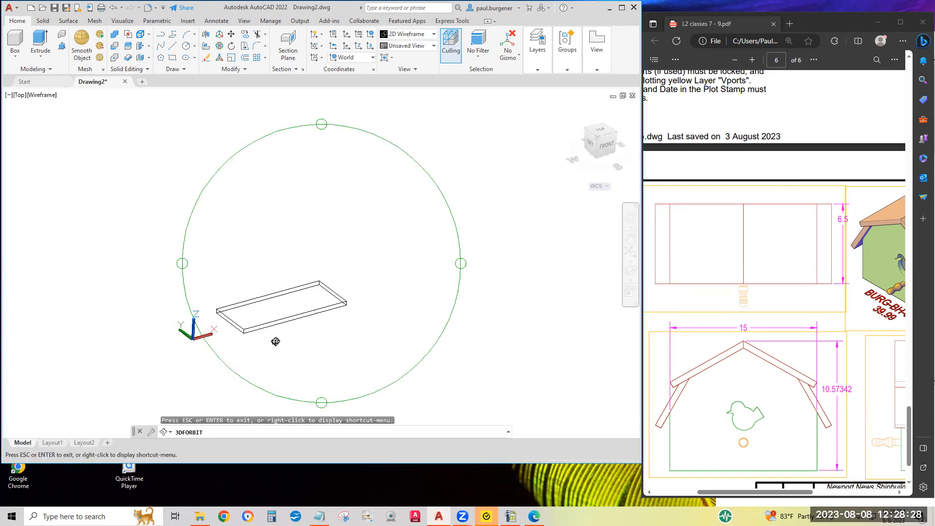
pyautogui.scroll(4, 257, 321)
pyautogui.scroll(1, 256, 321)
pyautogui.moveTo(270, 295); pyautogui.dragTo(272, 272, button='middle')
pyautogui.press('Escape')
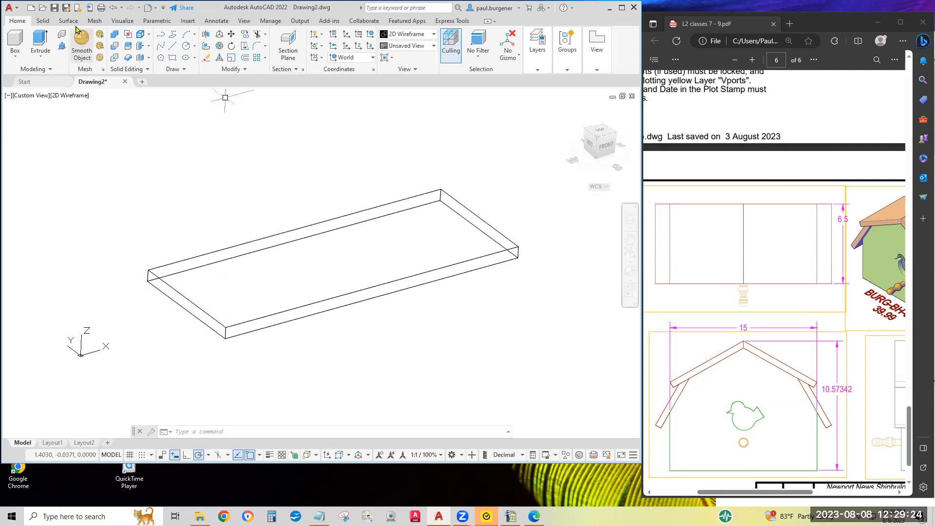
pyautogui.click(371, 46)
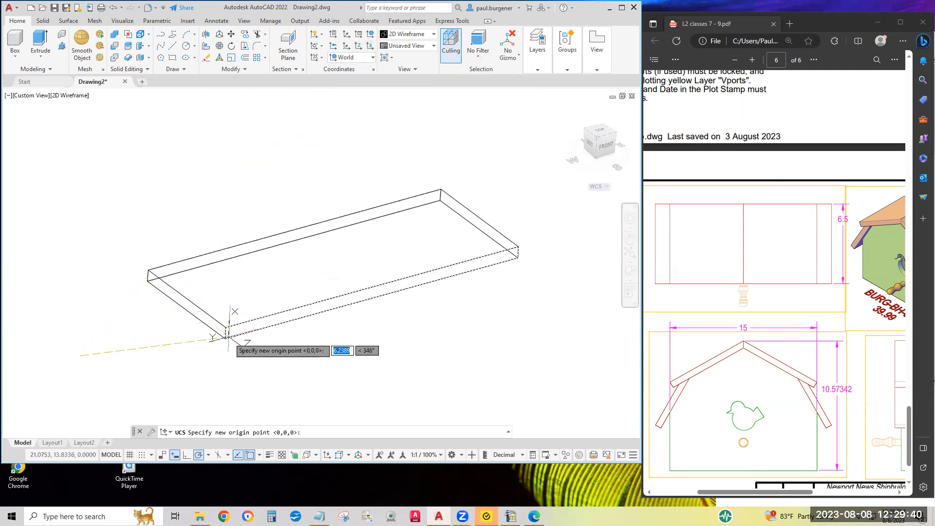
pyautogui.click(148, 281)
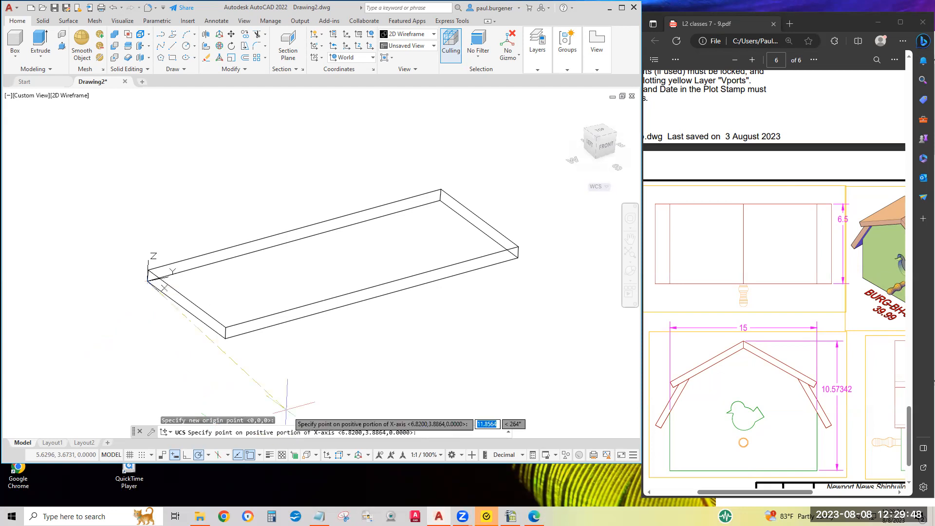
pyautogui.click(226, 338)
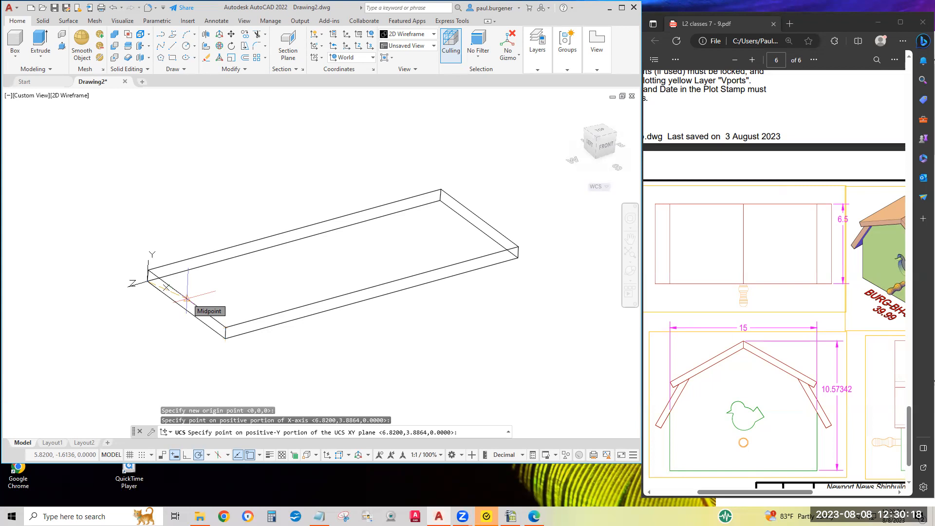
pyautogui.click(187, 298)
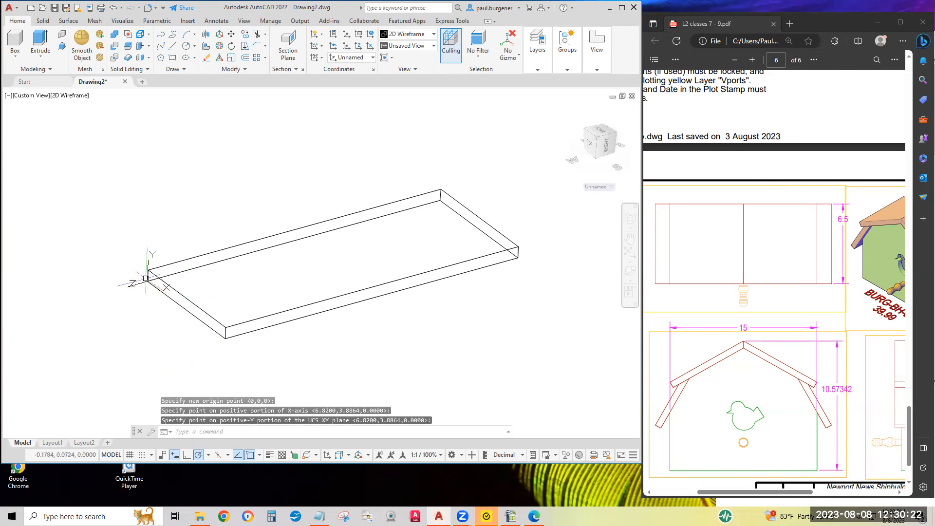
# Model an upright end panel as a box from the UCS origin, its length spanning the floor's short edge, width 8 and height 0.5.
pyautogui.scroll(3, 144, 280)
pyautogui.scroll(3, 143, 281)
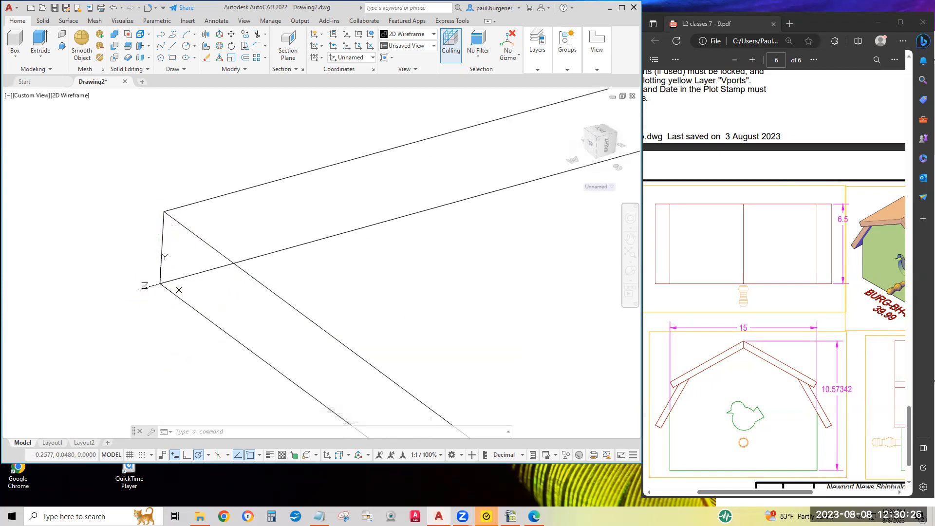
pyautogui.scroll(-5, 195, 297)
pyautogui.moveTo(264, 306); pyautogui.dragTo(181, 246, button='middle')
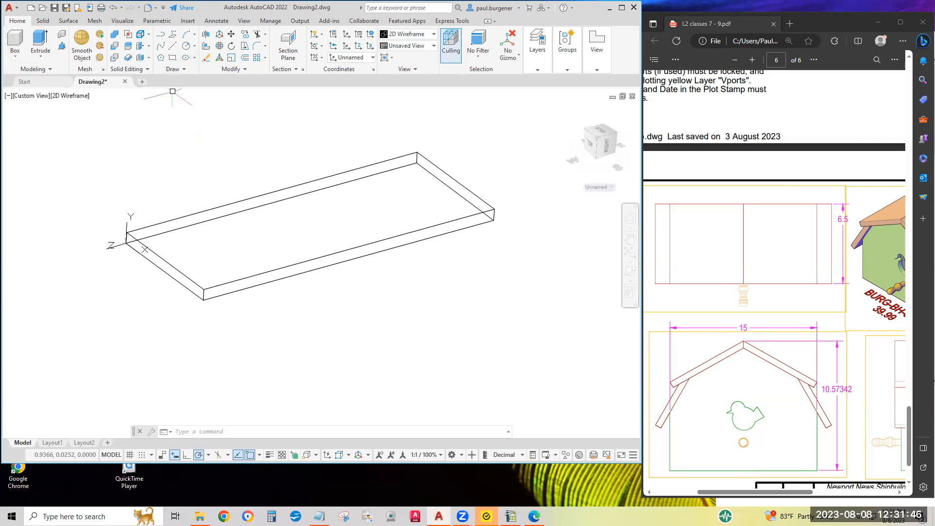
pyautogui.click(15, 42)
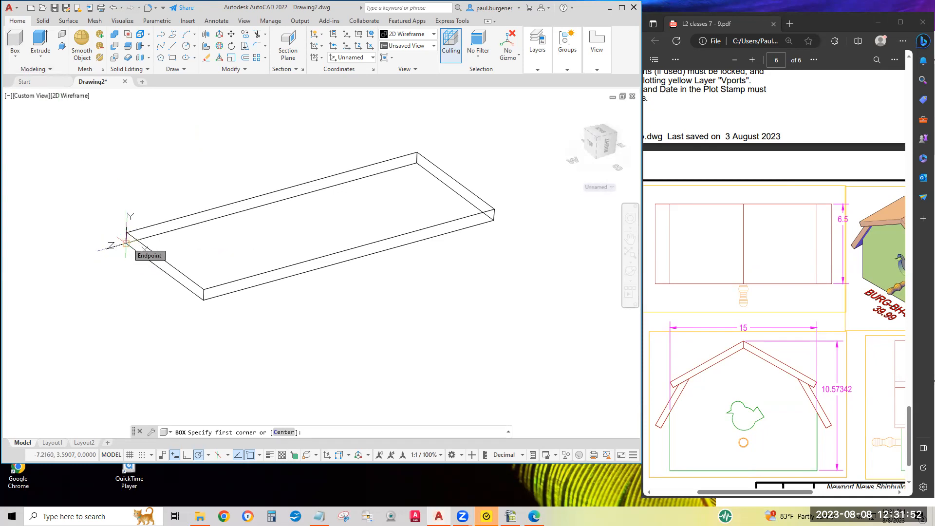
pyautogui.click(127, 242)
pyautogui.click(300, 432)
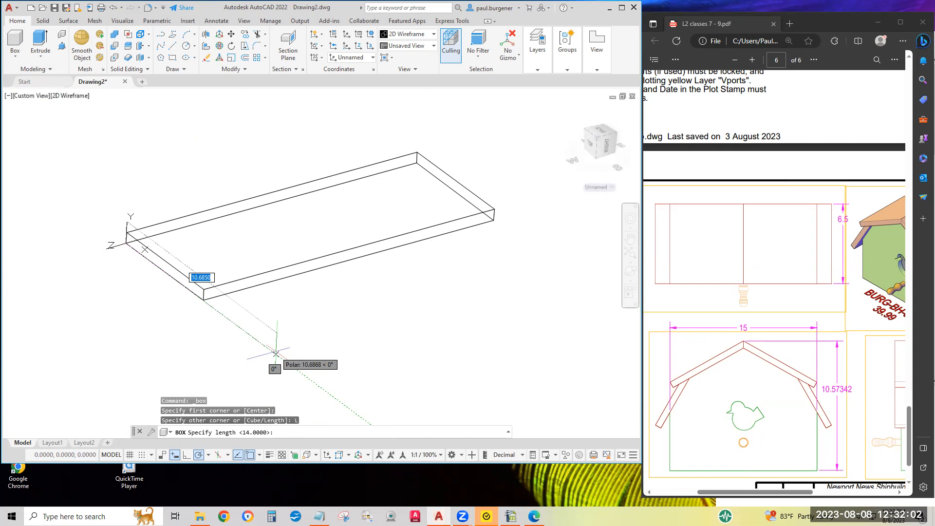
pyautogui.click(203, 300)
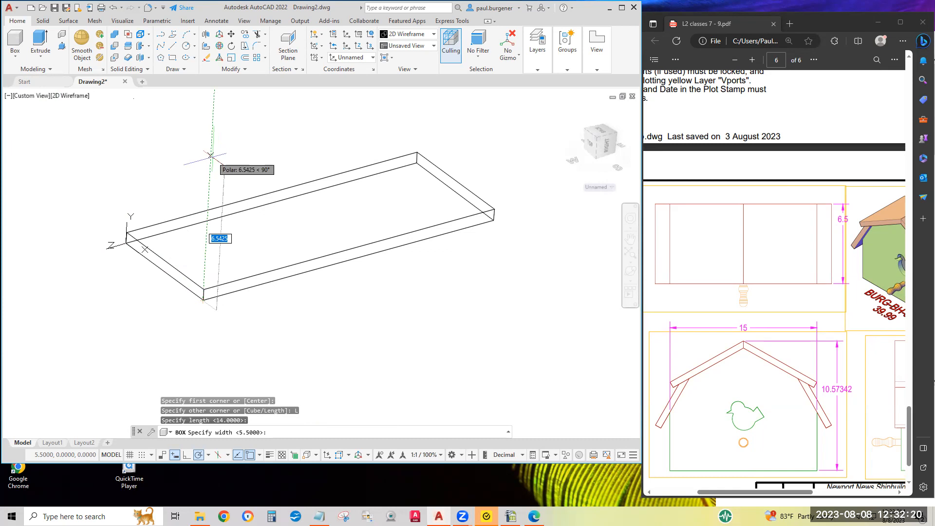
pyautogui.write('8')
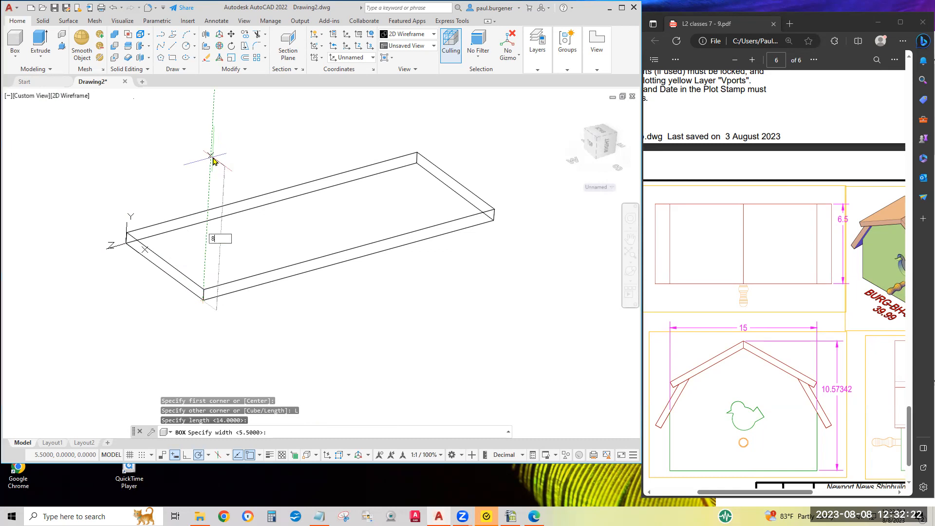
pyautogui.press('Return')
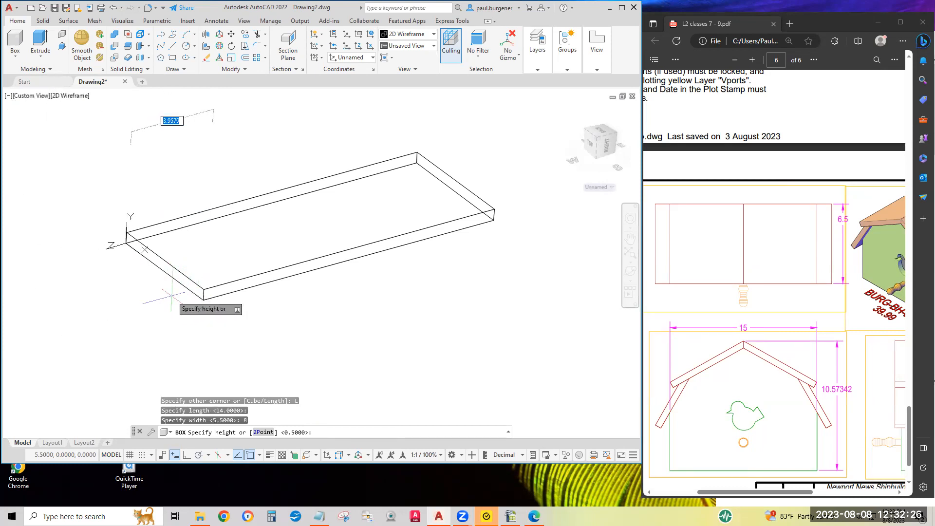
pyautogui.press('BackSpace')
pyautogui.write('.5')
pyautogui.press('Return')
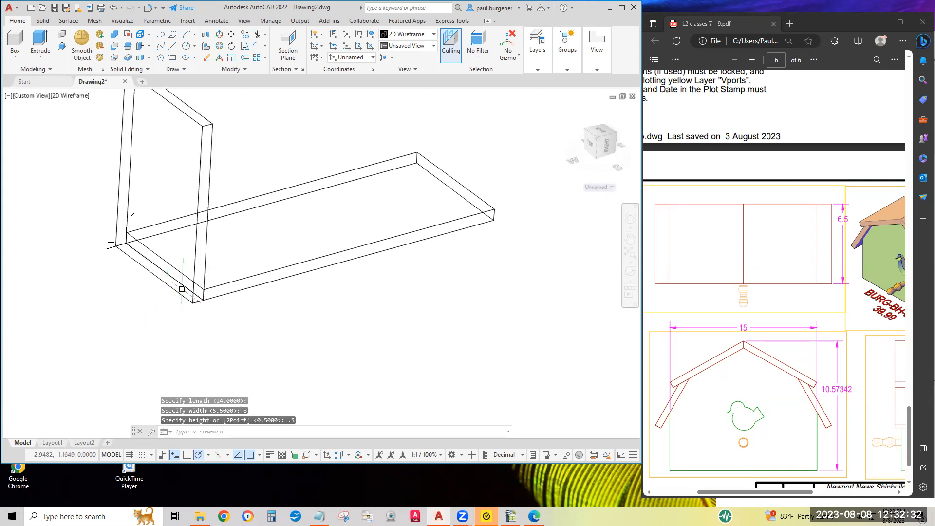
pyautogui.scroll(4, 247, 324)
pyautogui.scroll(-2, 257, 358)
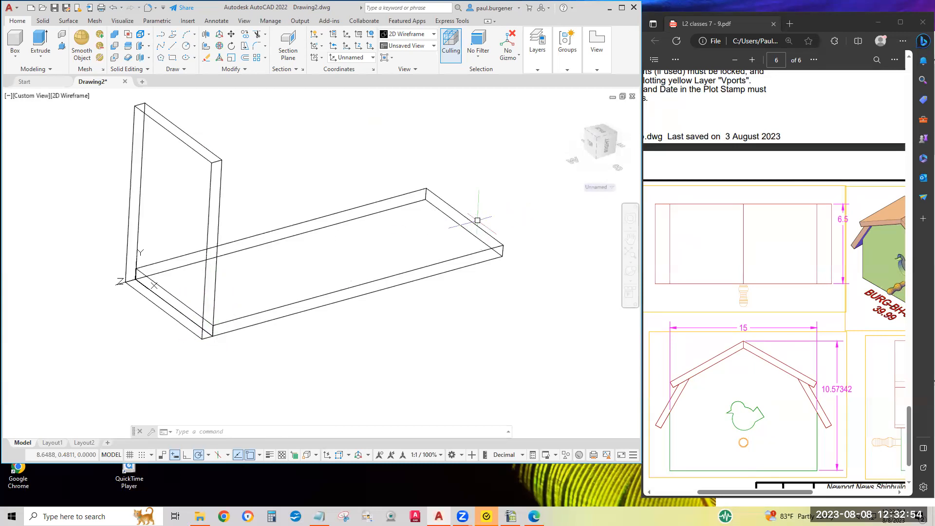
pyautogui.click(245, 71)
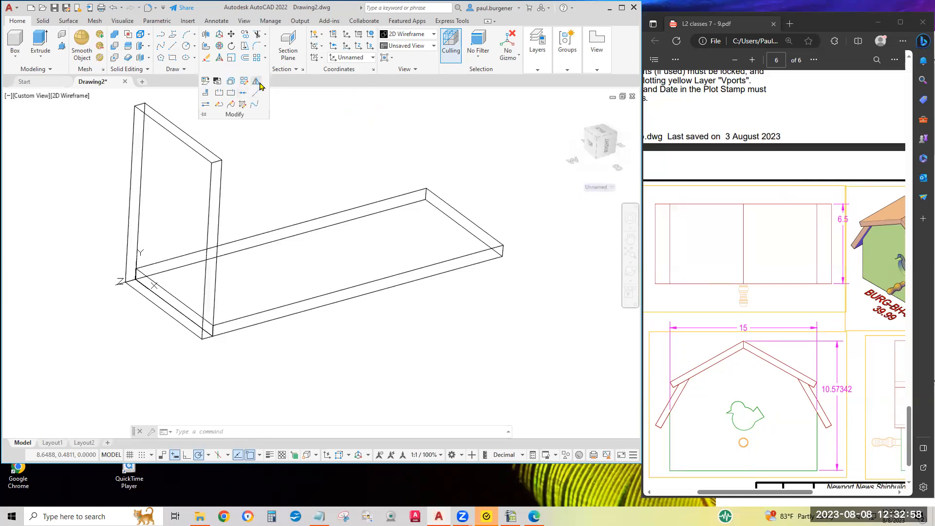
pyautogui.click(257, 83)
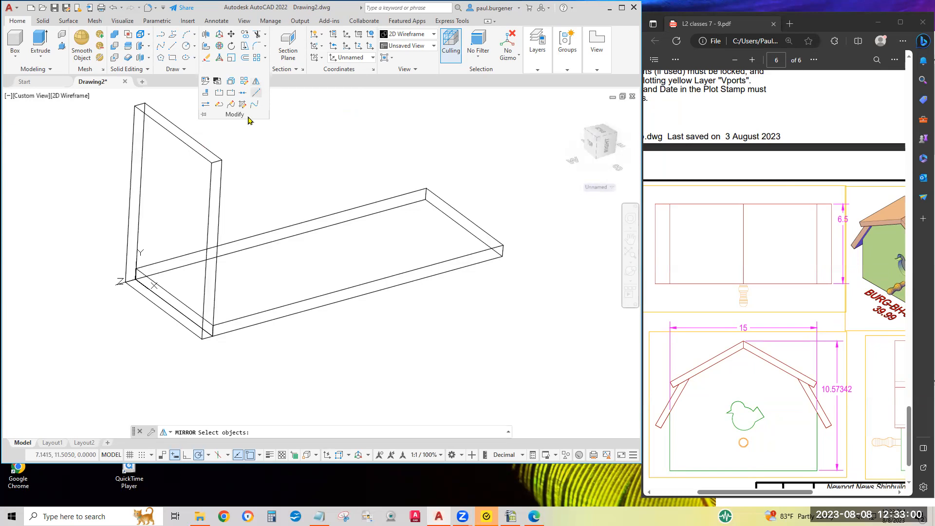
pyautogui.click(269, 171)
pyautogui.click(157, 122)
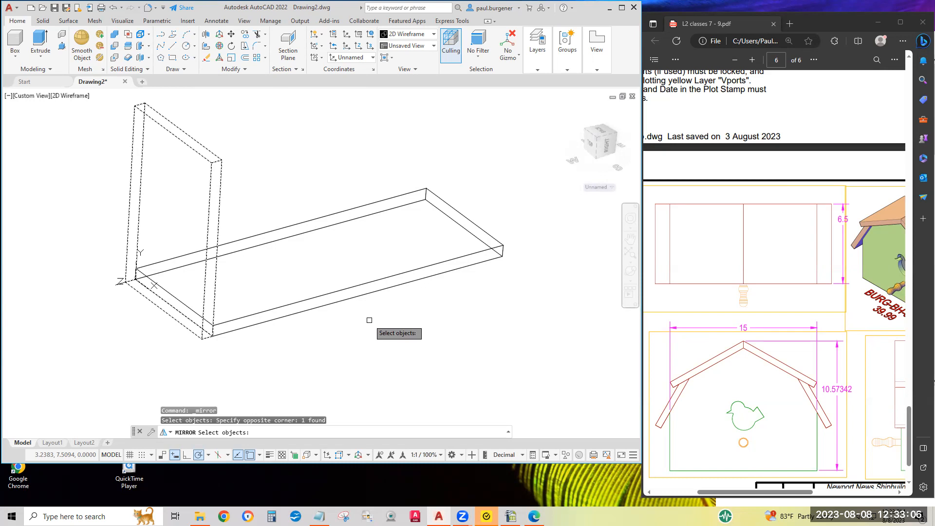
pyautogui.press('Return')
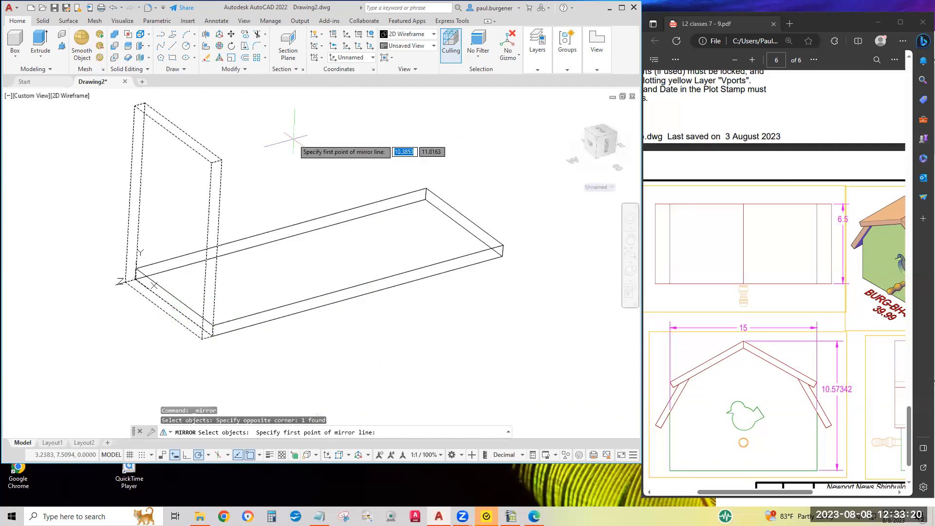
pyautogui.press('Escape')
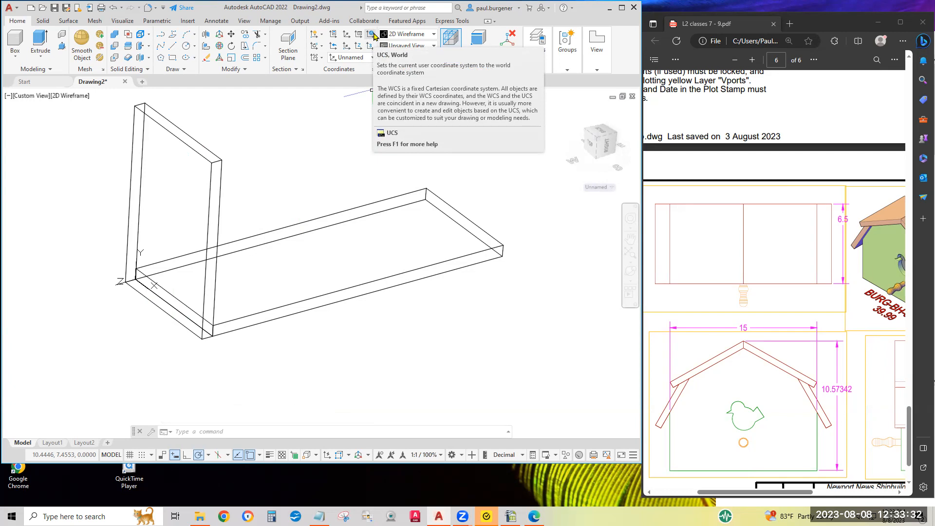
# Restore the World coordinate system as the current UCS.
pyautogui.click(372, 36)
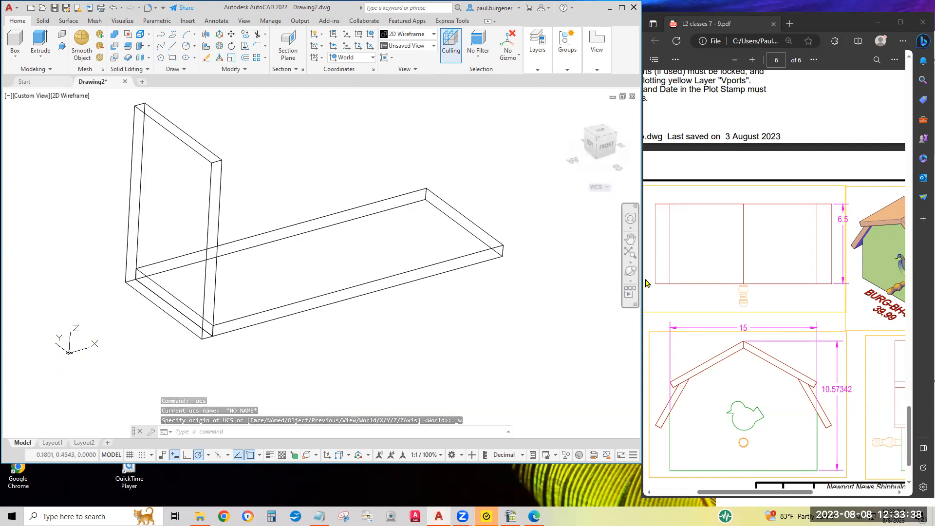
pyautogui.click(631, 271)
pyautogui.moveTo(338, 340); pyautogui.dragTo(325, 273)
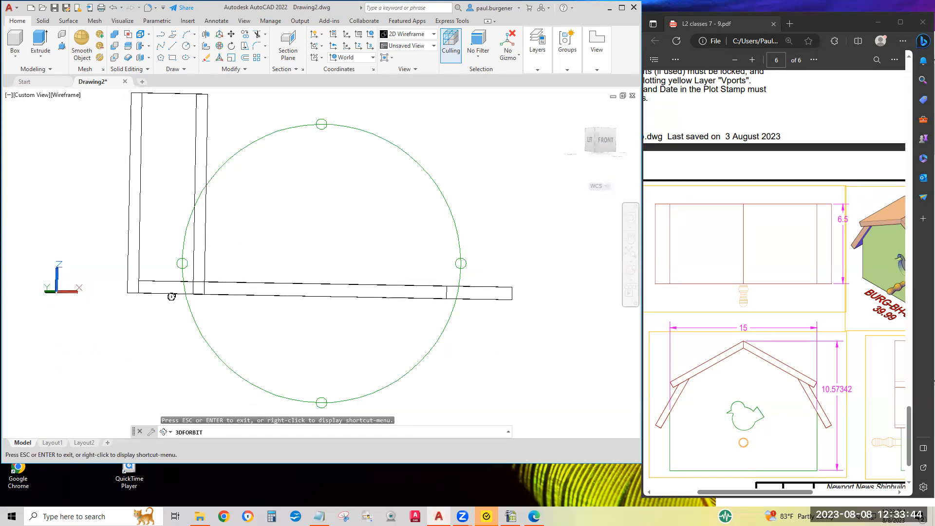
pyautogui.moveTo(256, 306); pyautogui.dragTo(405, 321)
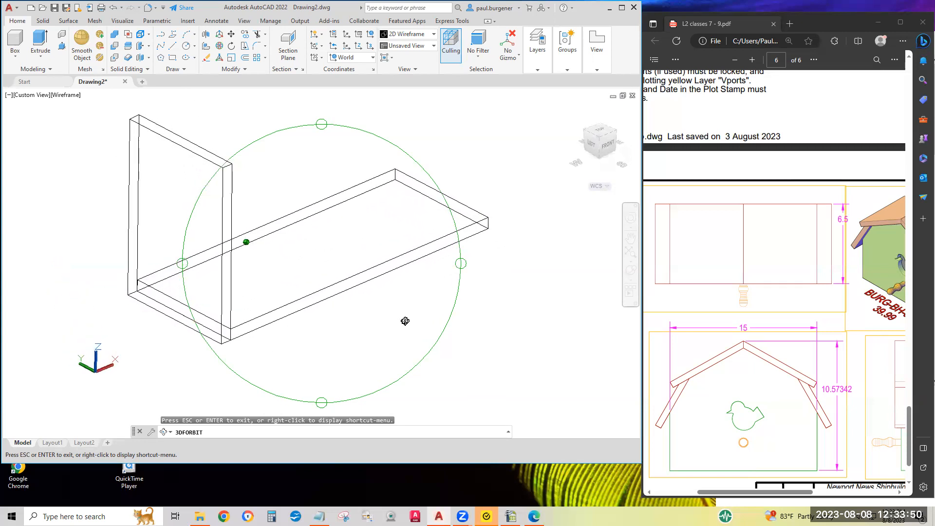
pyautogui.moveTo(505, 342); pyautogui.dragTo(516, 361)
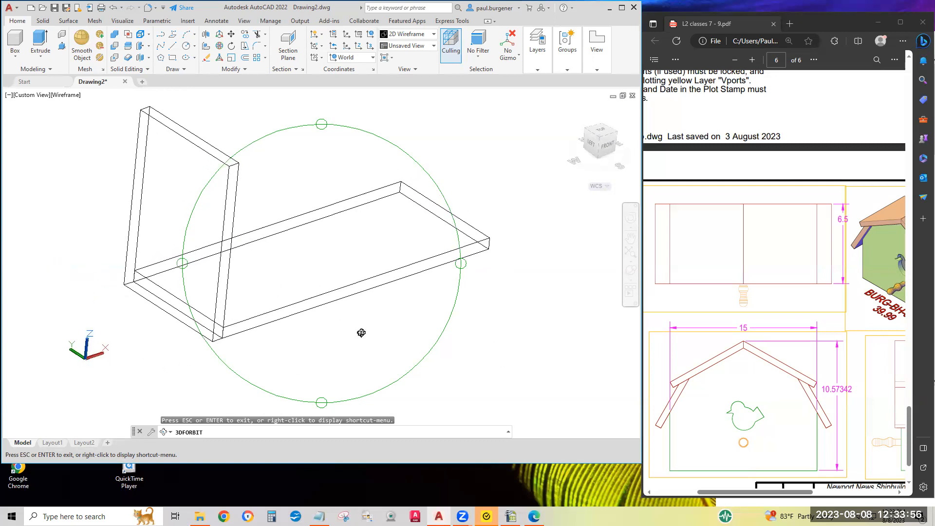
pyautogui.press('Escape')
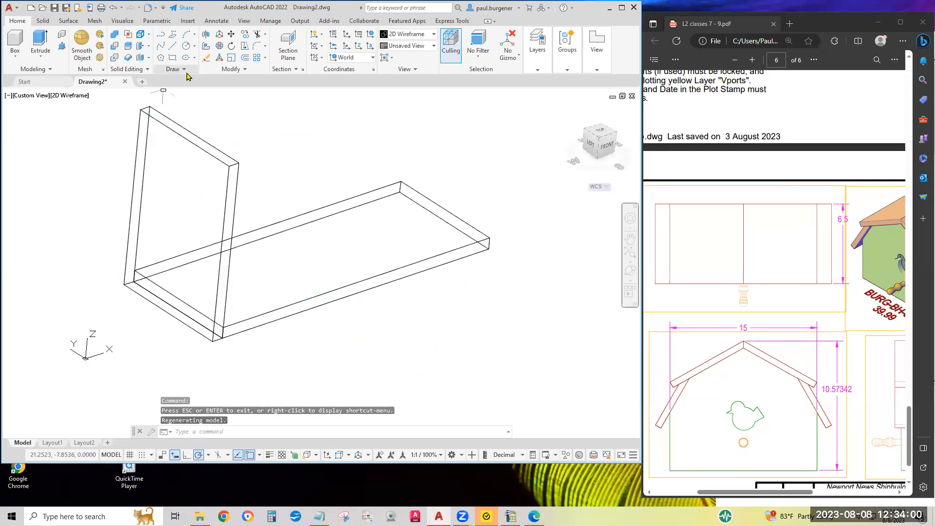
# Mirror the upright end panel to the floor's opposite end about the midpoint of the floor's long front edge, keeping the original.
pyautogui.click(246, 71)
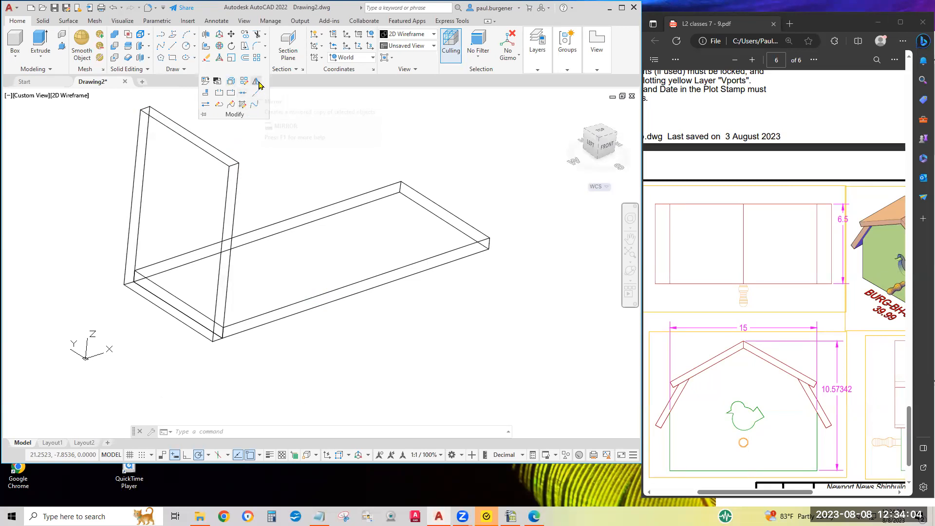
pyautogui.click(258, 84)
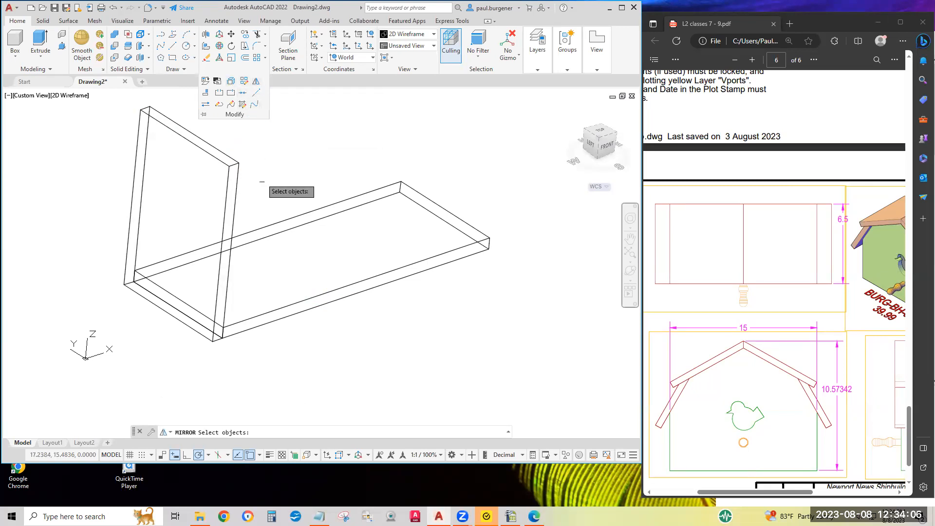
pyautogui.click(270, 195)
pyautogui.click(192, 142)
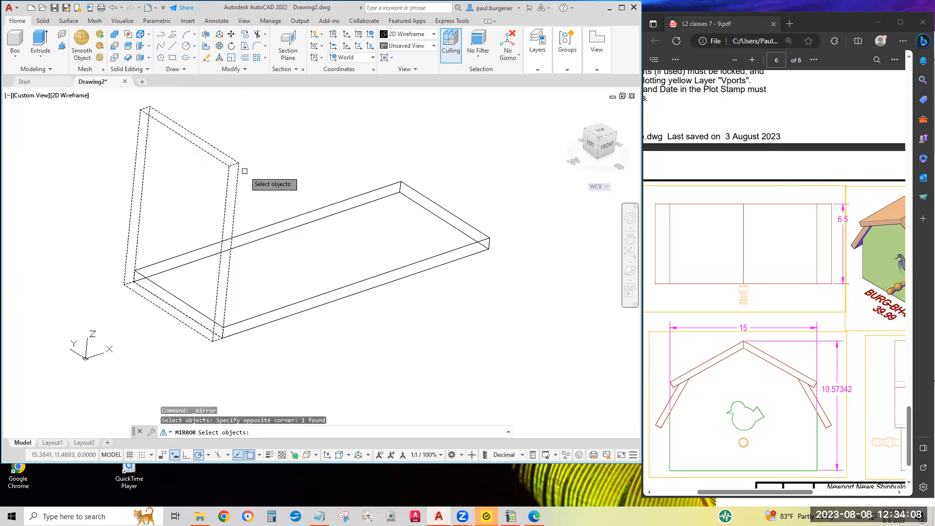
pyautogui.press('Return')
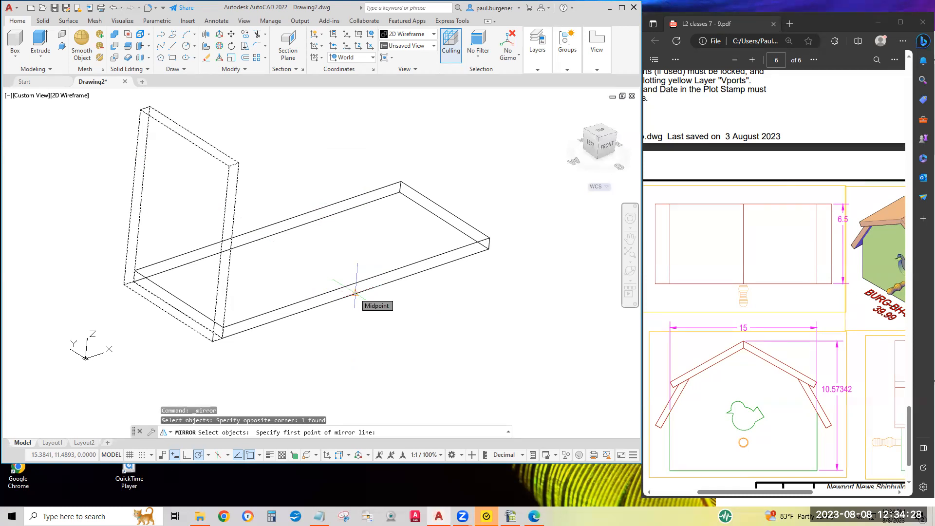
pyautogui.click(356, 293)
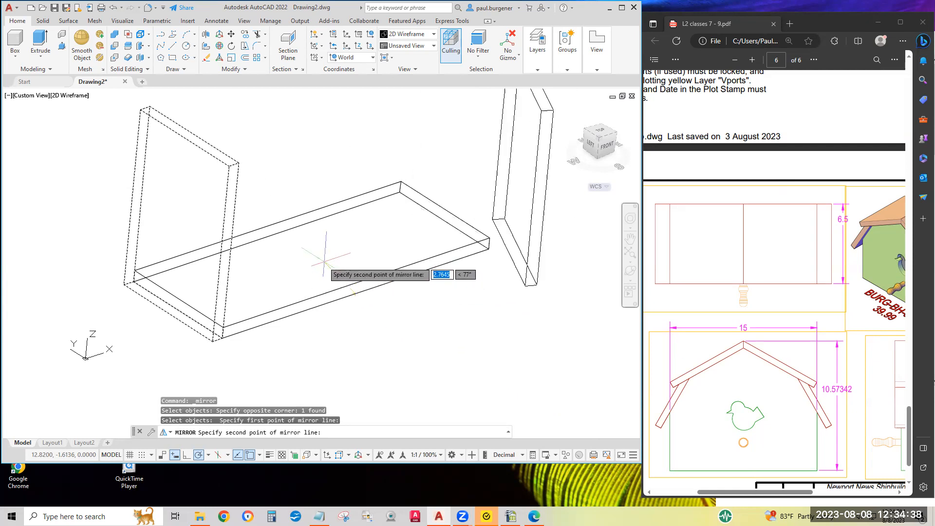
pyautogui.click(294, 254)
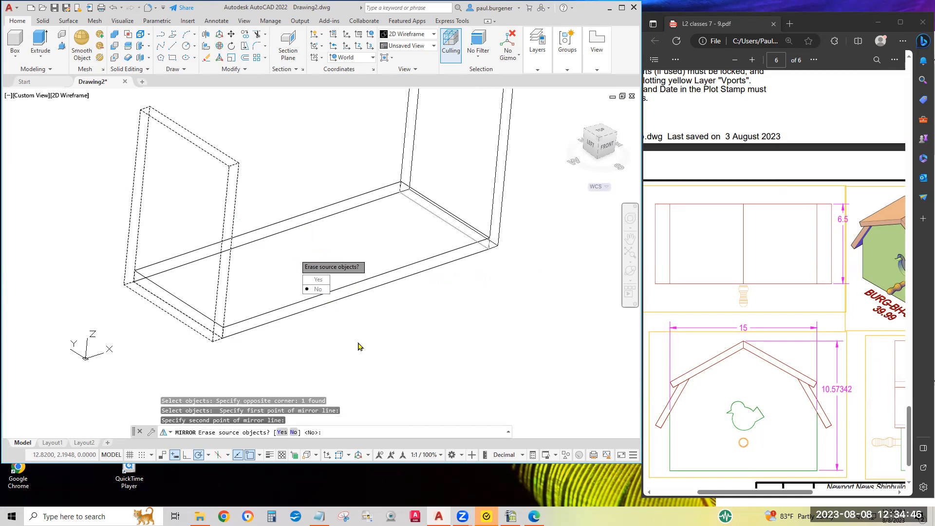
pyautogui.press('Return')
pyautogui.scroll(-5, 295, 254)
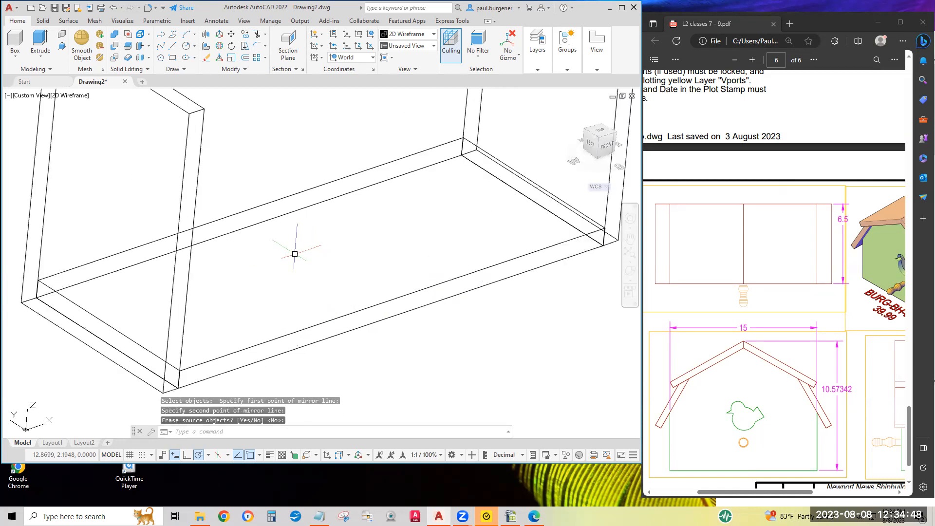
# Measure the distance along the floor's long front edge between the two end panels.
pyautogui.moveTo(323, 278); pyautogui.dragTo(300, 294, button='middle')
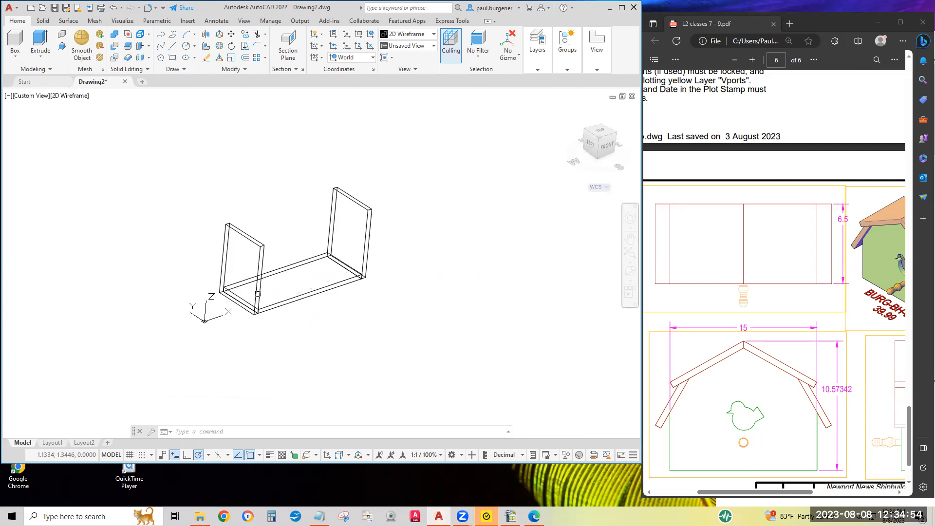
pyautogui.rightClick(305, 274)
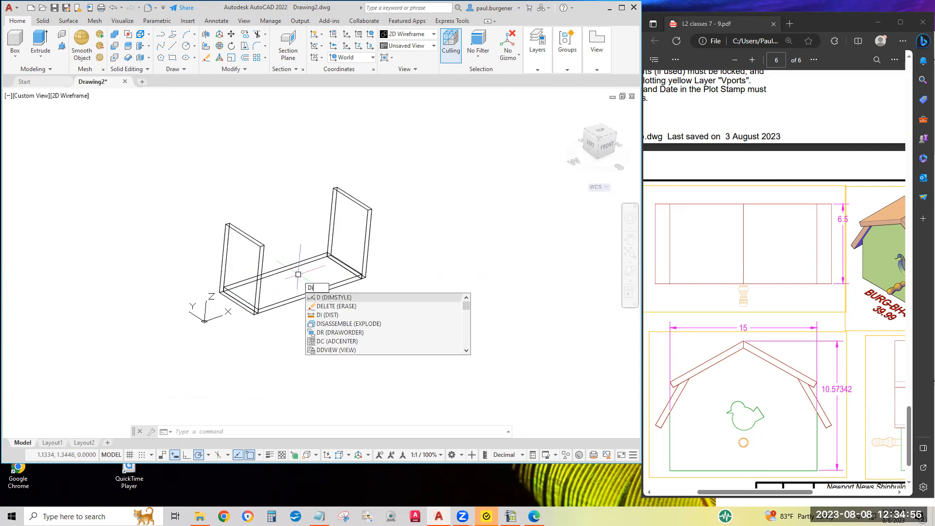
pyautogui.click(324, 297)
pyautogui.click(260, 315)
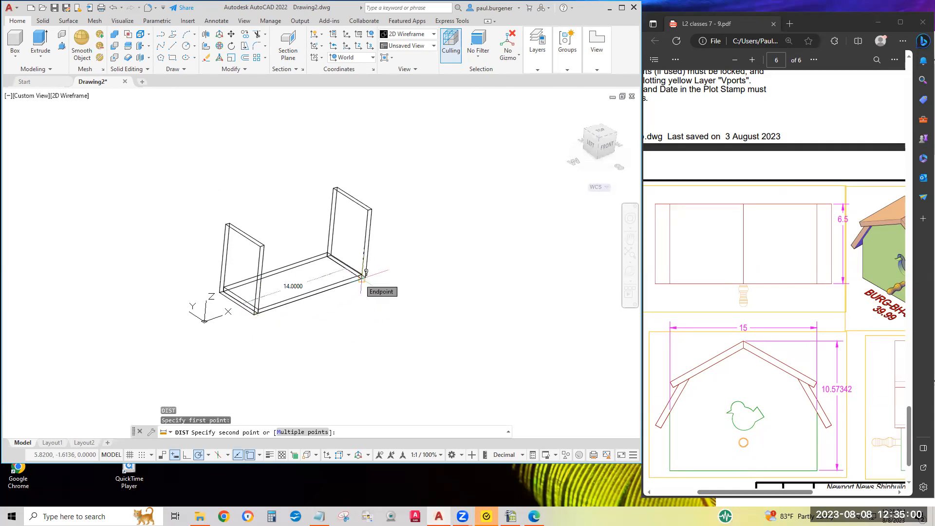
pyautogui.press('Escape')
# Draw a vertical line 10 units long upward from the midpoint of the floor's lower front edge.
pyautogui.moveTo(324, 282); pyautogui.dragTo(324, 299, button='middle')
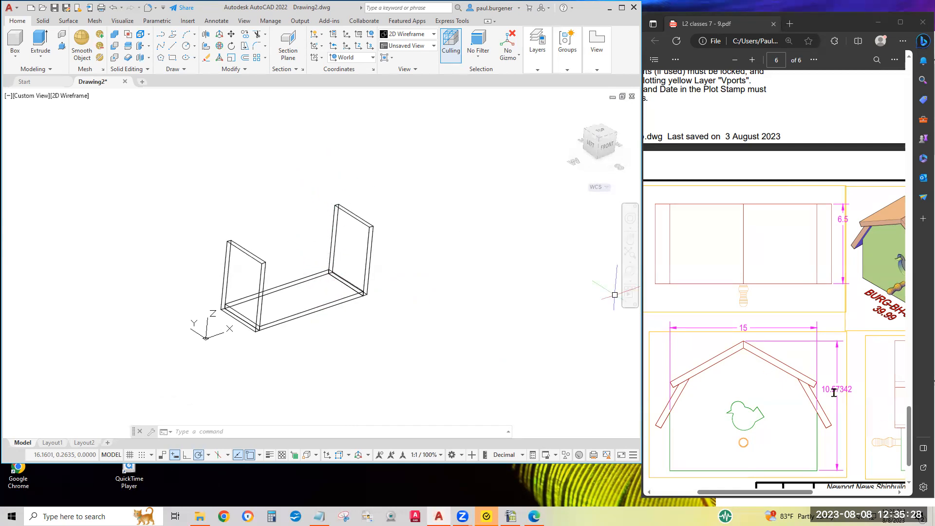
pyautogui.click(173, 49)
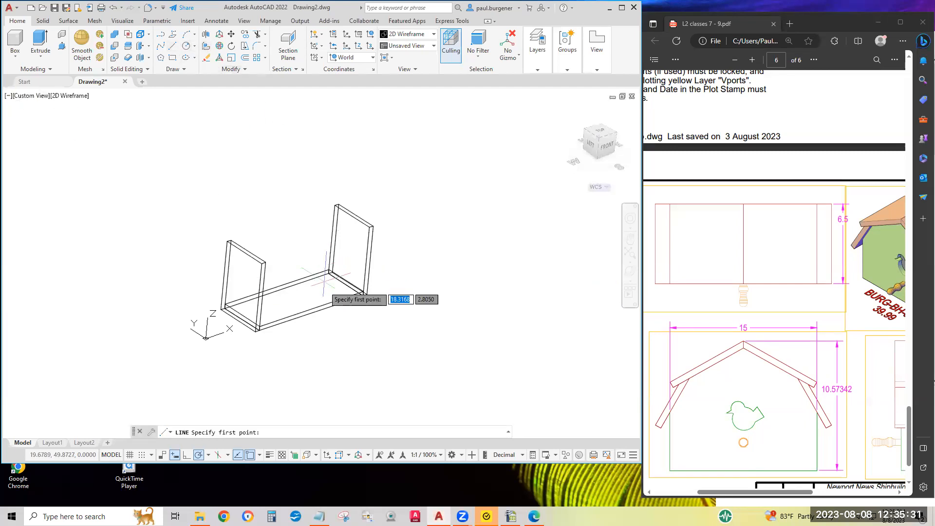
pyautogui.click(311, 312)
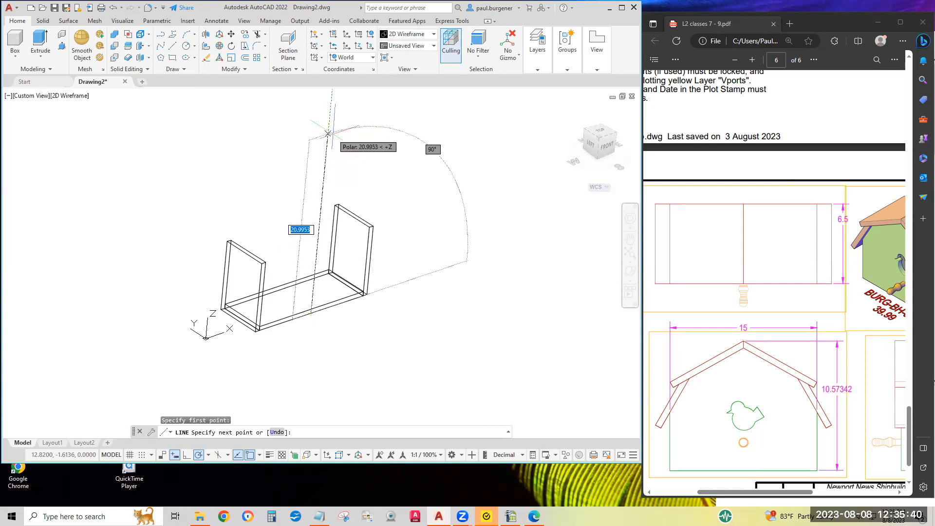
pyautogui.write('1')
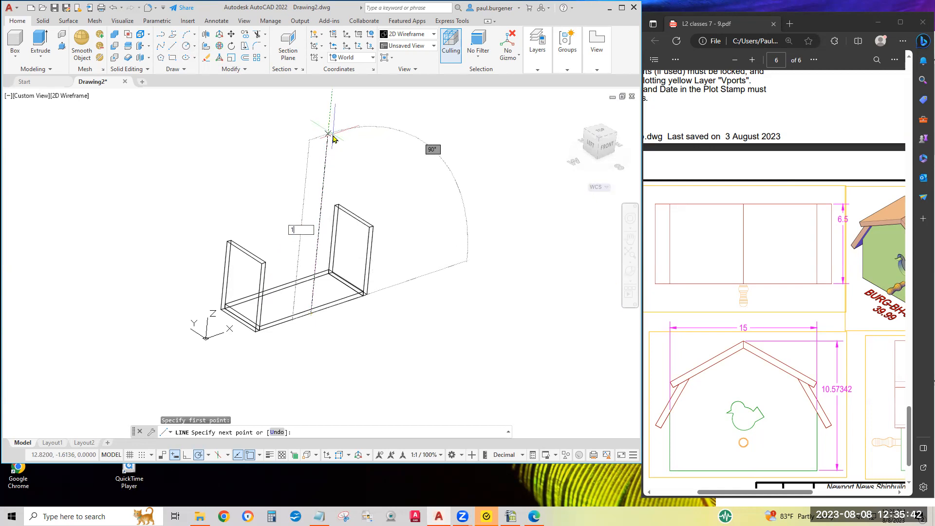
pyautogui.write('0')
pyautogui.press('Return')
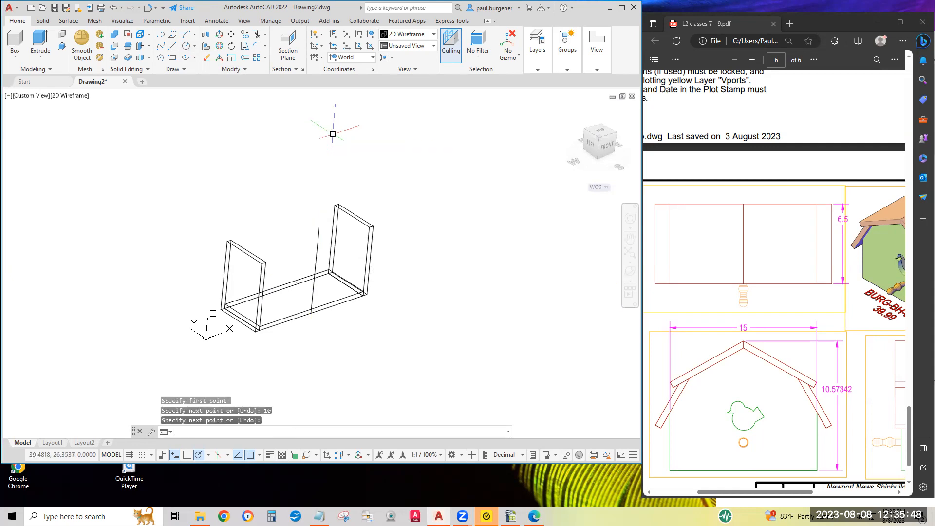
pyautogui.press('Return')
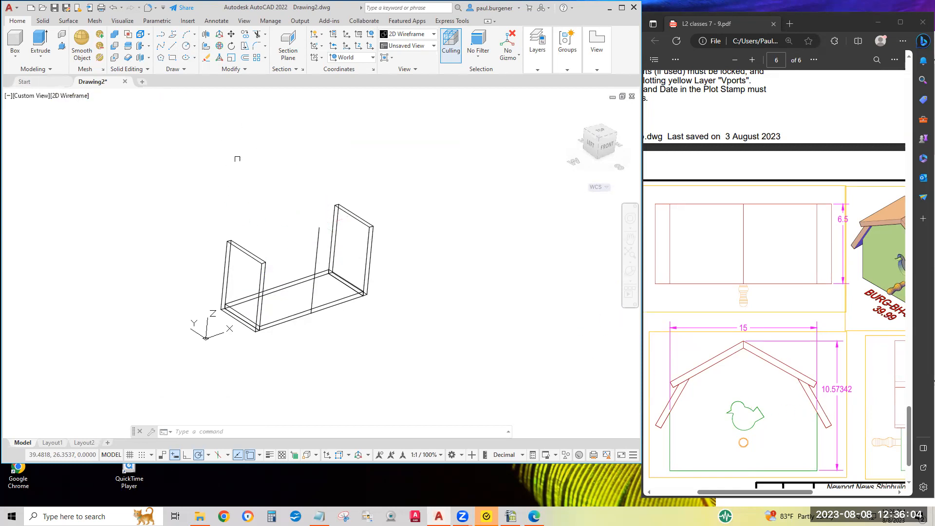
pyautogui.click(162, 35)
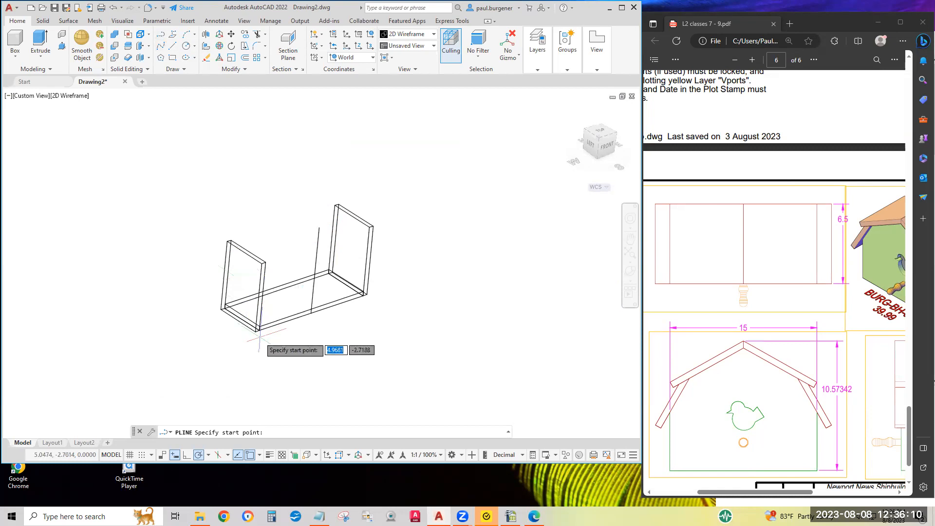
pyautogui.scroll(5, 260, 336)
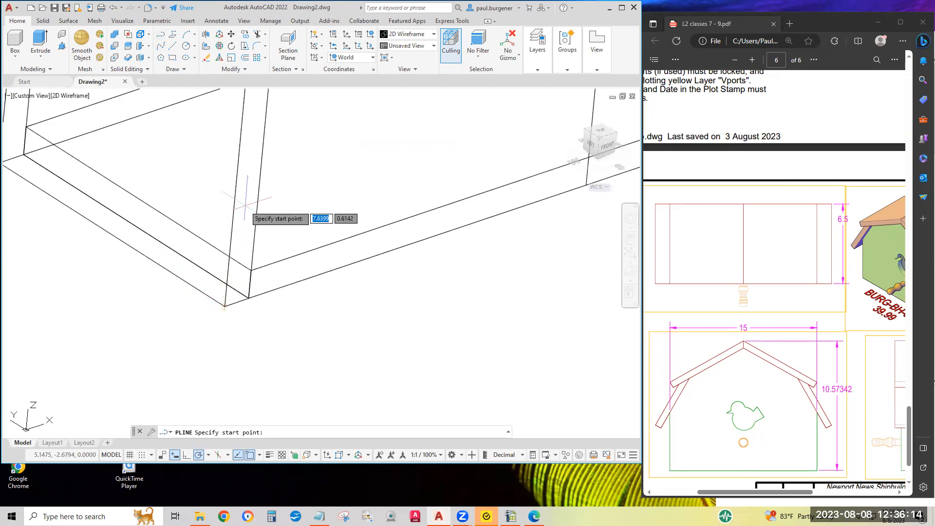
pyautogui.click(224, 307)
pyautogui.keyDown('shift'); pyautogui.moveTo(351, 184); pyautogui.dragTo(228, 285, button='middle'); pyautogui.keyUp('shift')
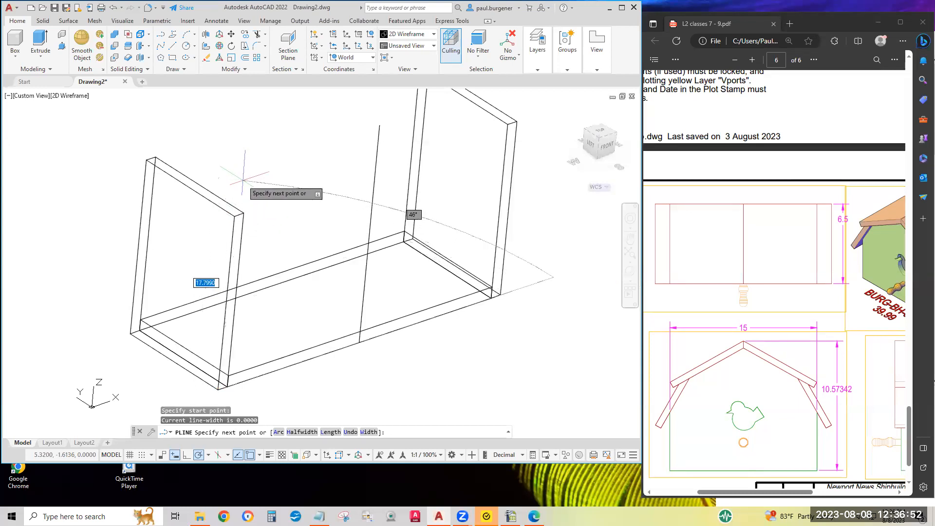
pyautogui.press('Return')
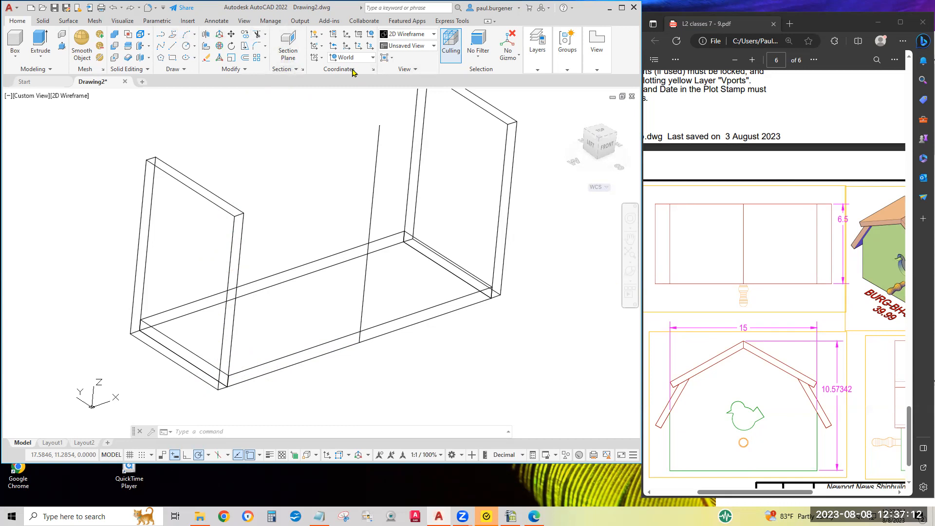
# Define a three-point UCS at the original end panel's outer lower front corner, with X along the floor's front edge and Y up the panel.
pyautogui.click(371, 50)
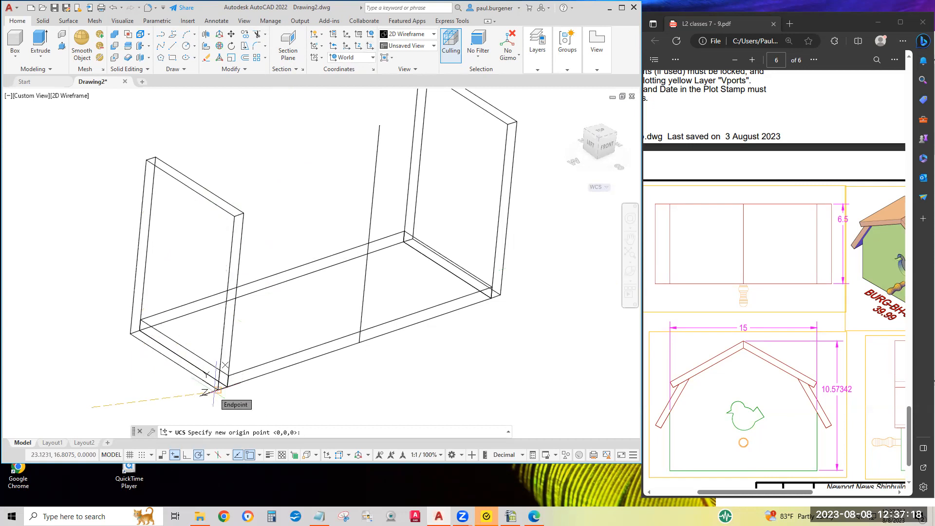
pyautogui.click(217, 390)
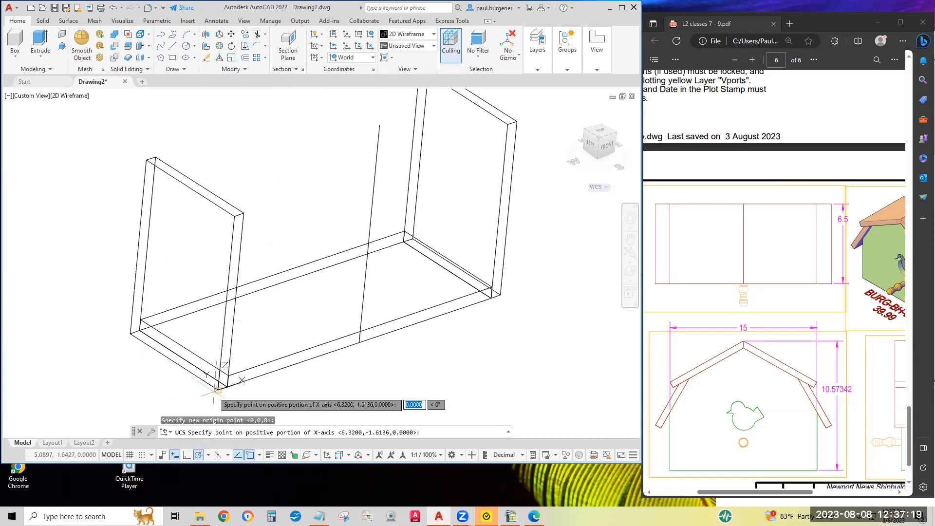
pyautogui.click(359, 343)
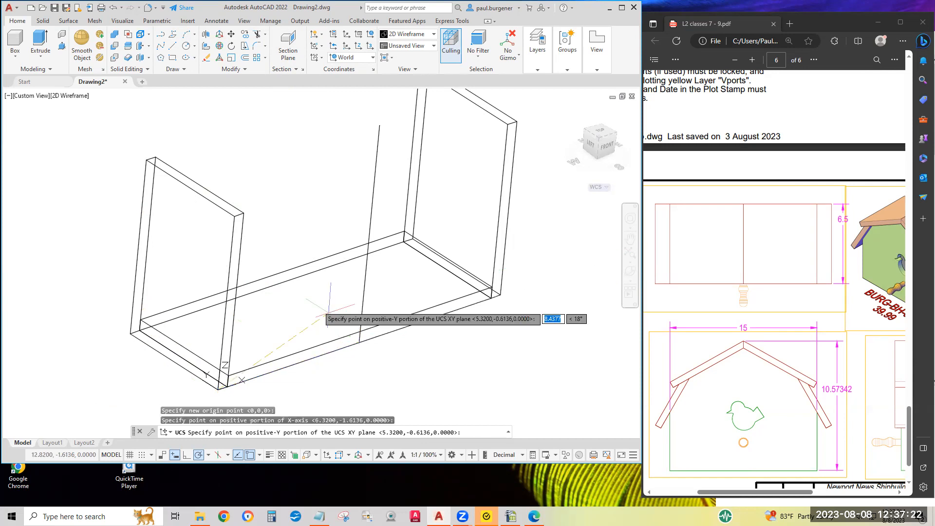
pyautogui.click(234, 215)
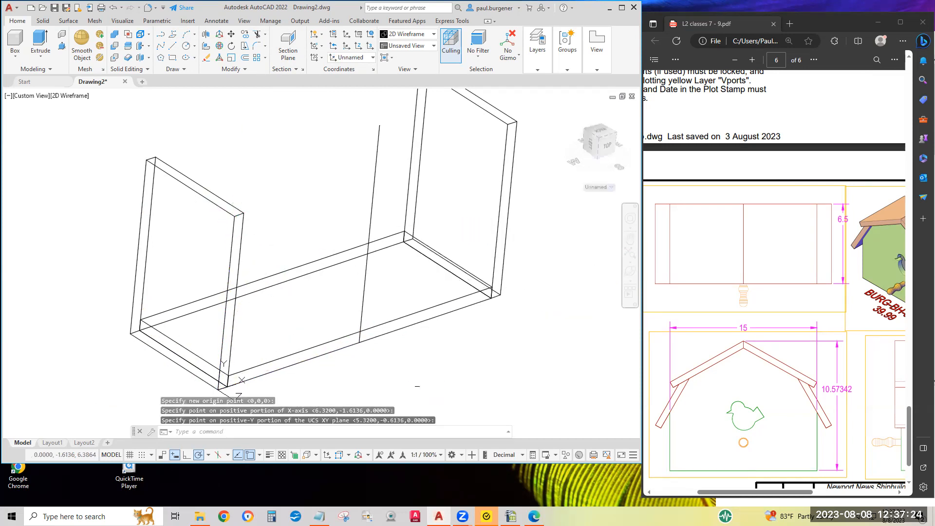
# Draw a closed polyline for the gabled front panel from the UCS origin: 5 up, to the guide line's top, to the opposite 5-high eave, down to the floor corner.
pyautogui.moveTo(417, 386); pyautogui.dragTo(369, 294, button='middle')
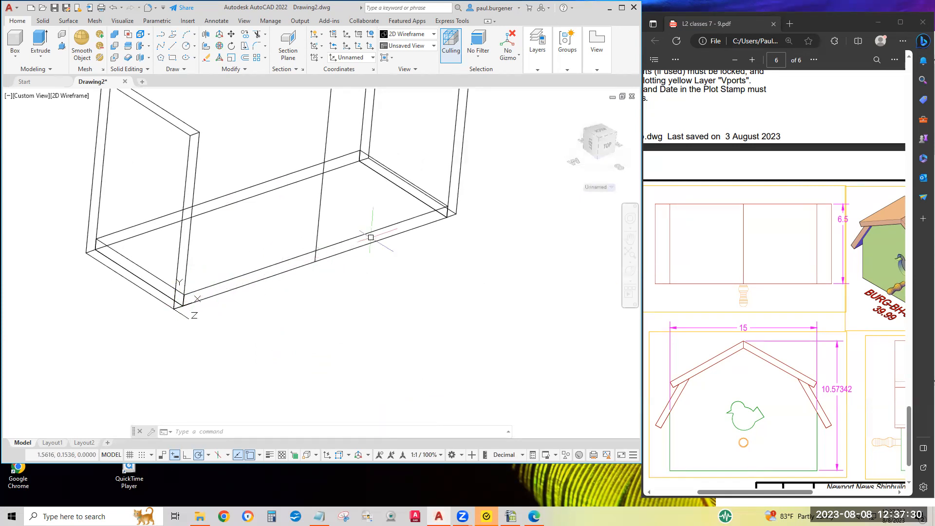
pyautogui.moveTo(227, 300); pyautogui.dragTo(238, 348, button='middle')
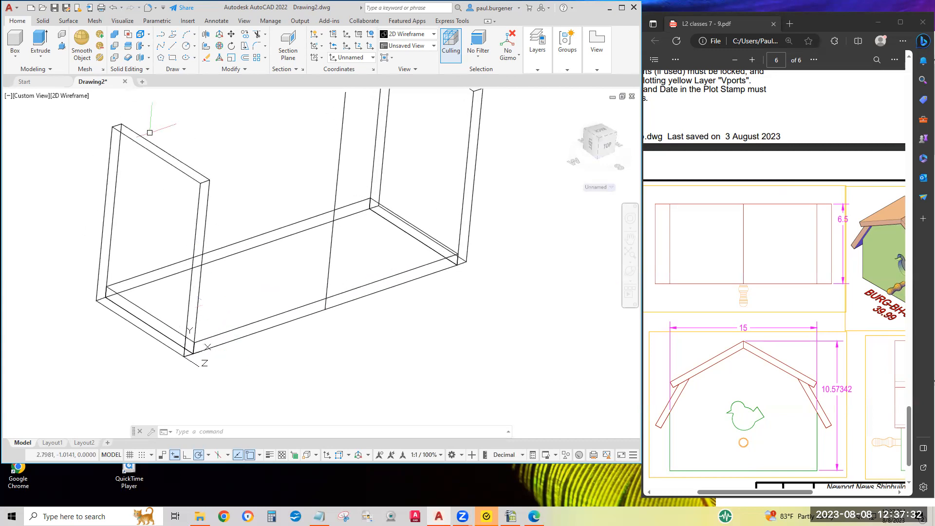
pyautogui.click(161, 45)
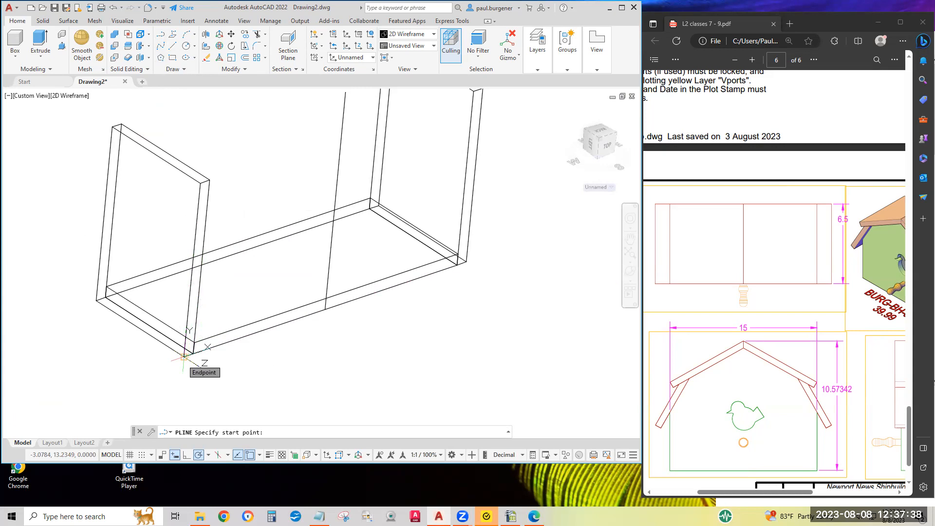
pyautogui.click(185, 357)
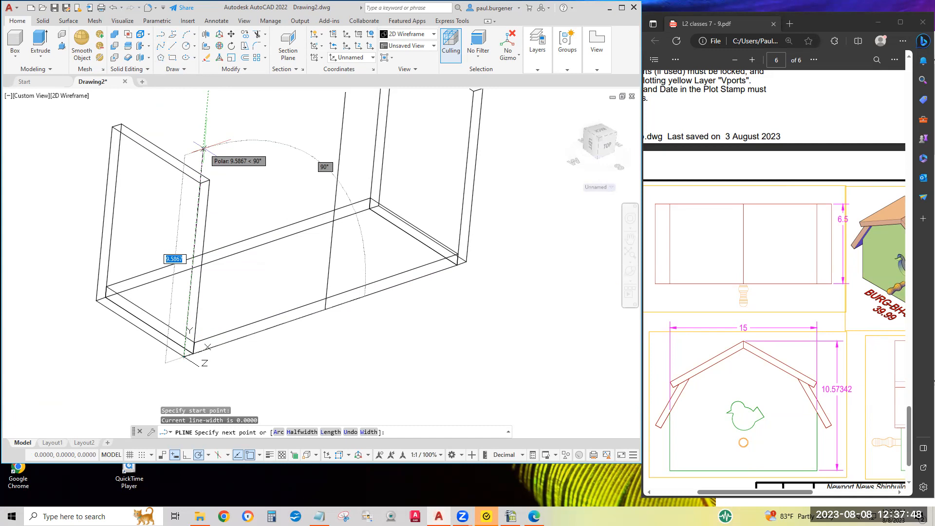
pyautogui.write('5')
pyautogui.press('Return')
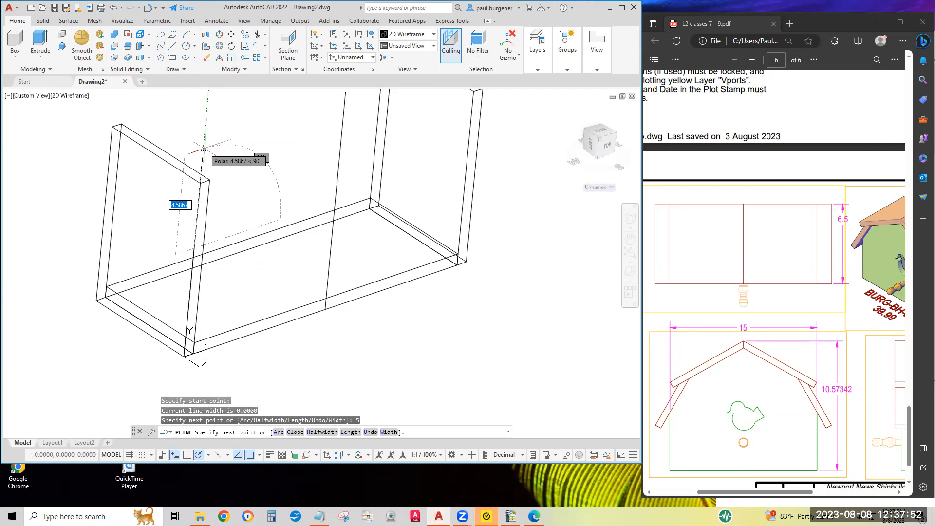
pyautogui.scroll(-2, 270, 173)
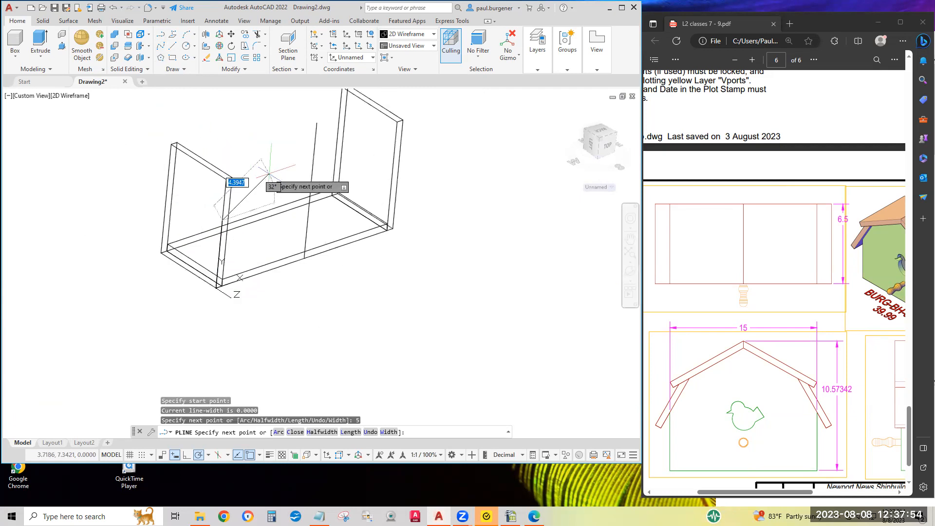
pyautogui.click(317, 122)
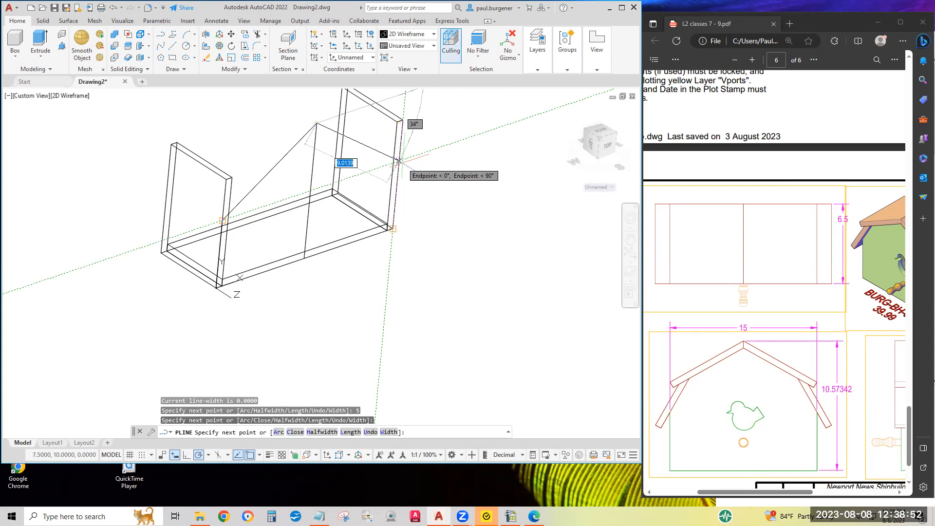
pyautogui.click(399, 160)
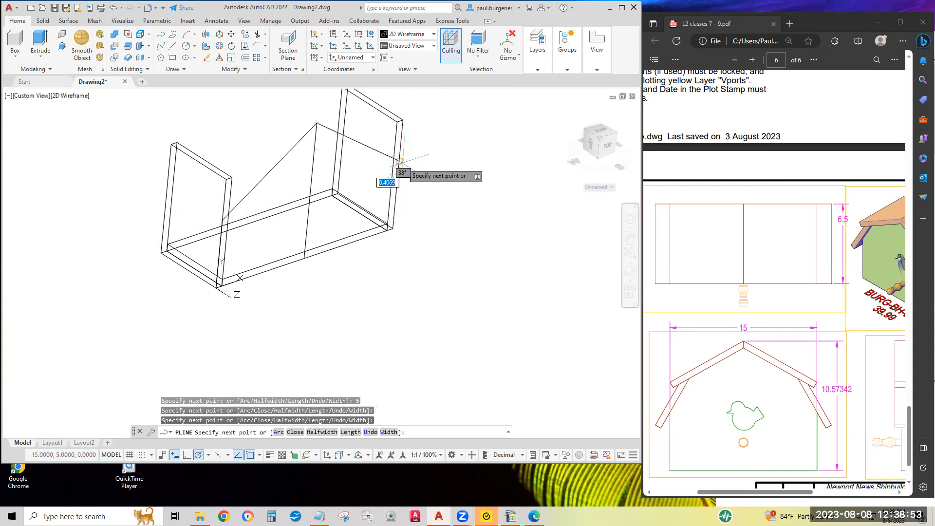
pyautogui.click(392, 228)
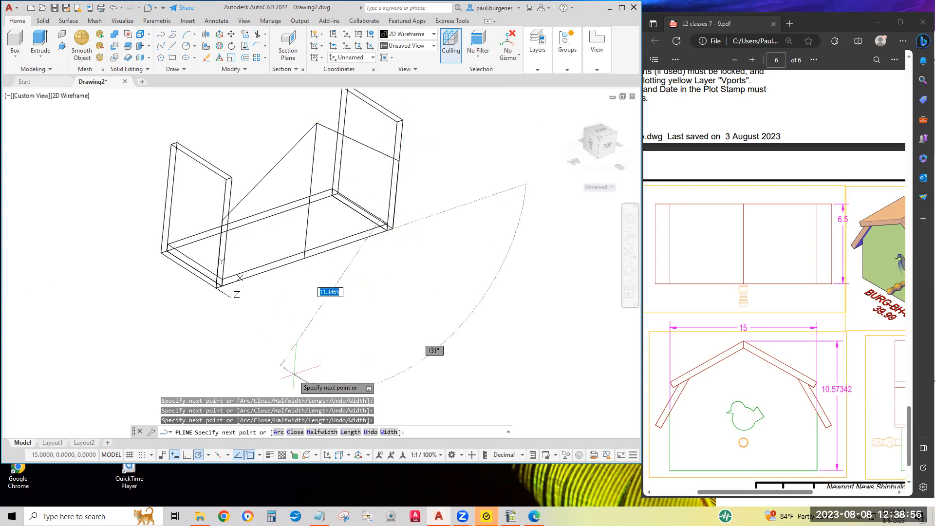
pyautogui.click(295, 433)
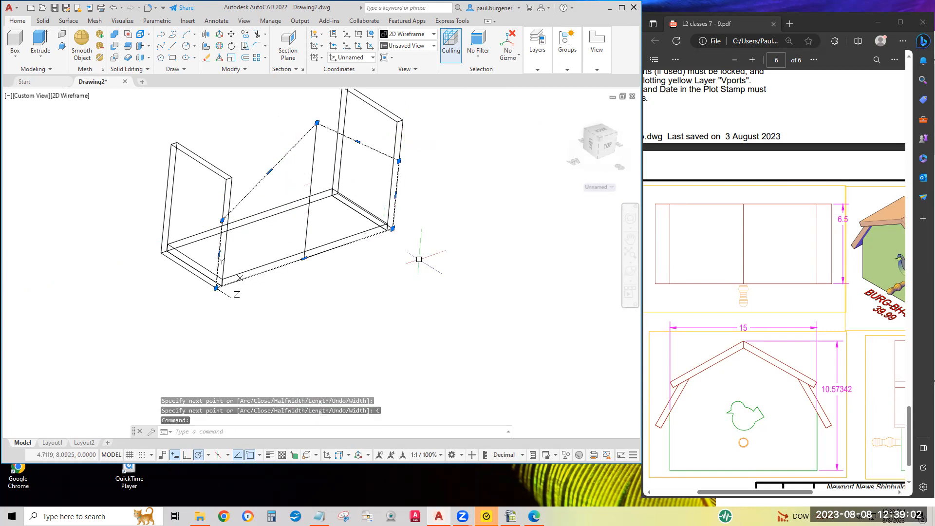
# Display the gabled outline's properties and extrude the outline outward by 0.5 to form the front panel.
pyautogui.rightClick(447, 186)
pyautogui.click(491, 429)
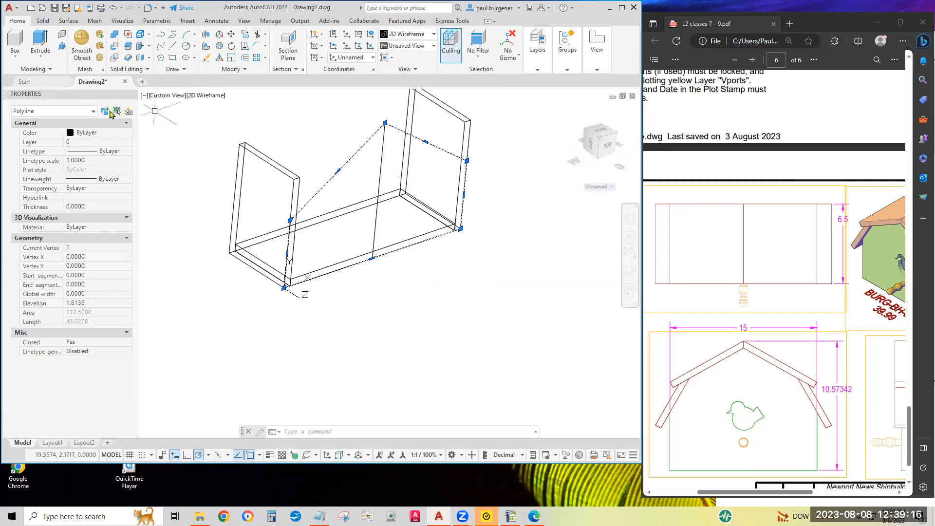
pyautogui.click(39, 45)
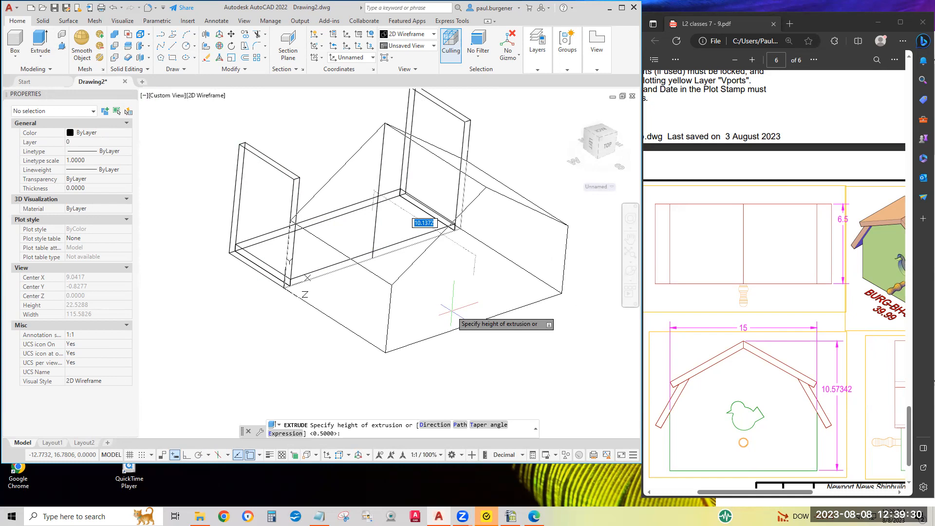
pyautogui.press('BackSpace')
pyautogui.press('Return')
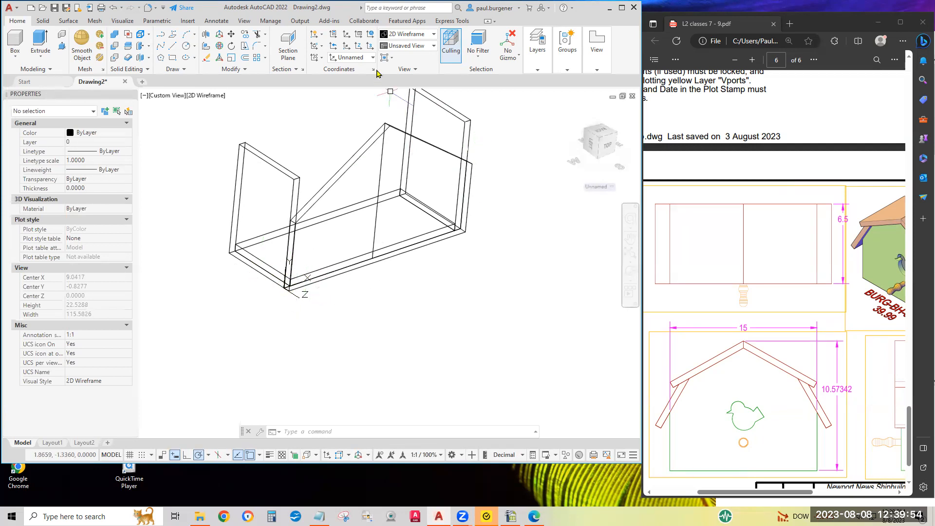
# Restore the World UCS and mirror the front panel to the back about an X-parallel line through the floor end edge's midpoint, keeping the original.
pyautogui.click(371, 35)
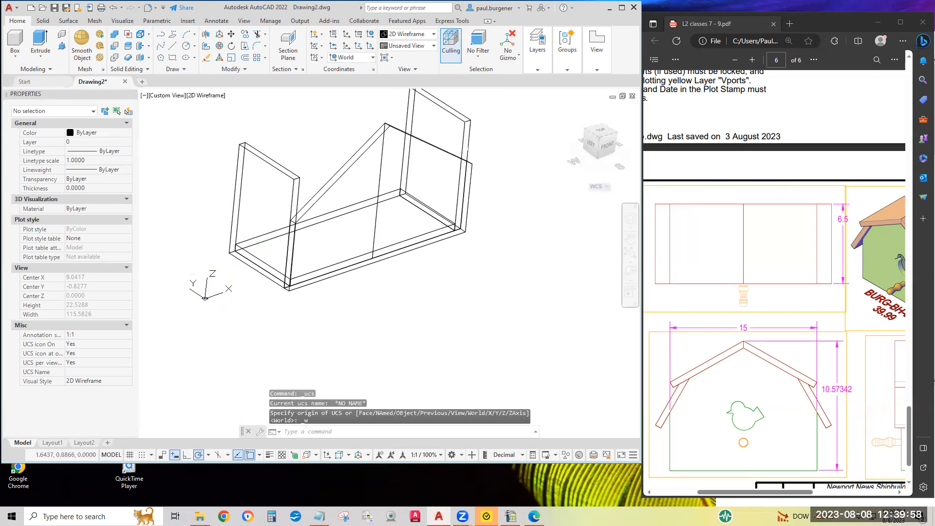
pyautogui.click(244, 69)
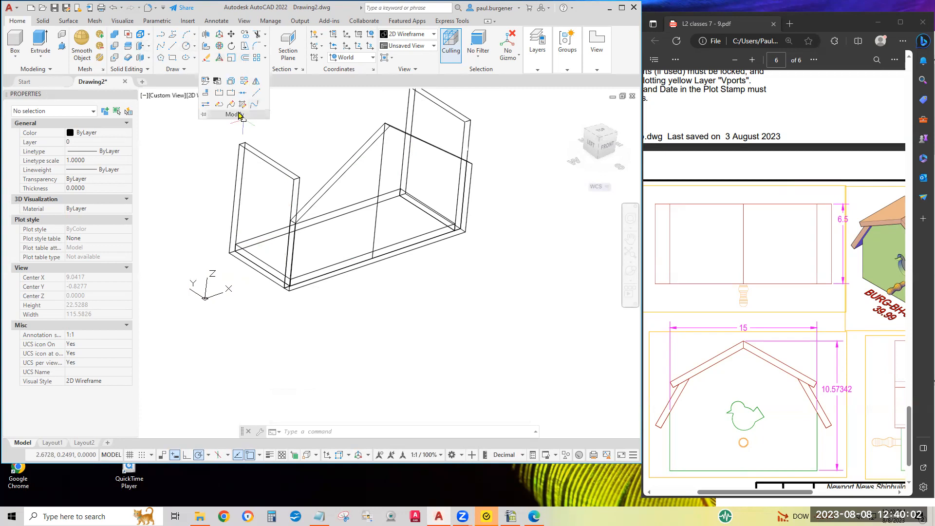
pyautogui.click(256, 81)
pyautogui.click(374, 125)
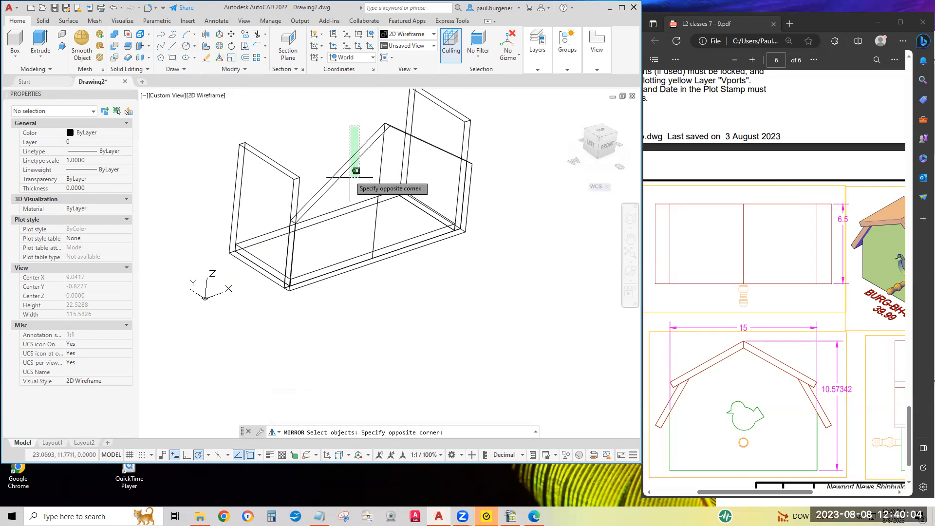
pyautogui.click(320, 207)
pyautogui.press('Return')
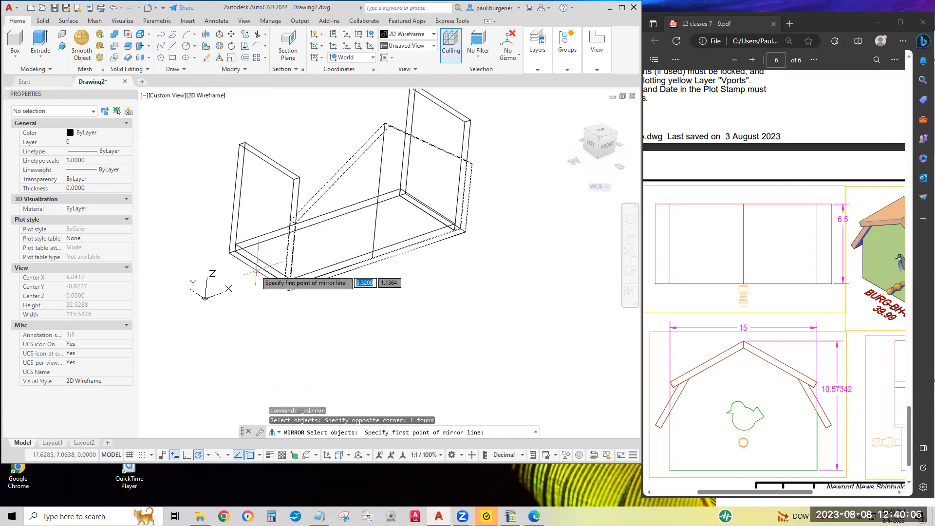
pyautogui.click(256, 270)
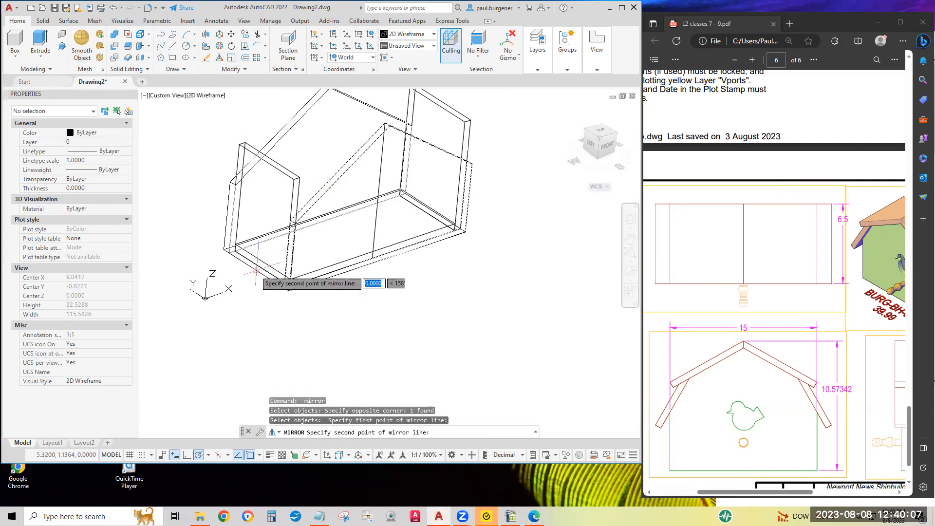
pyautogui.click(348, 239)
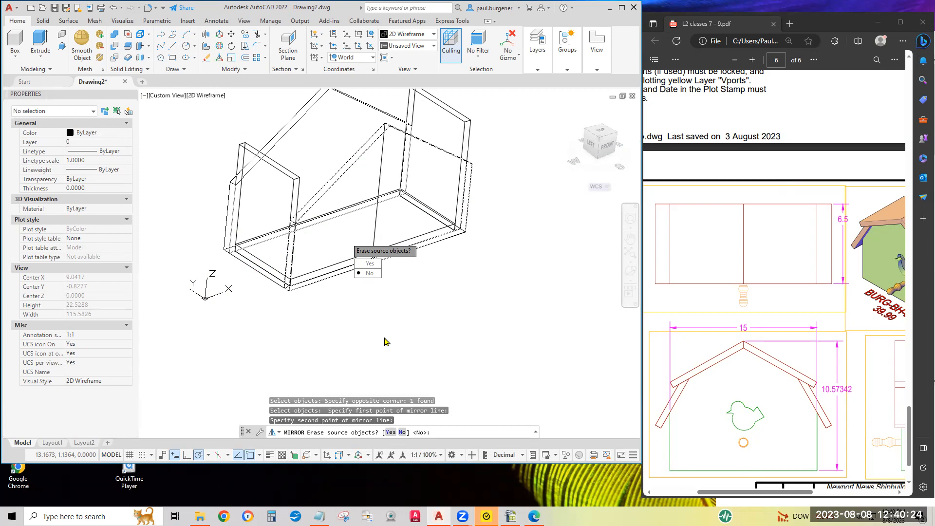
pyautogui.press('Return')
pyautogui.moveTo(347, 238); pyautogui.dragTo(346, 262, button='middle')
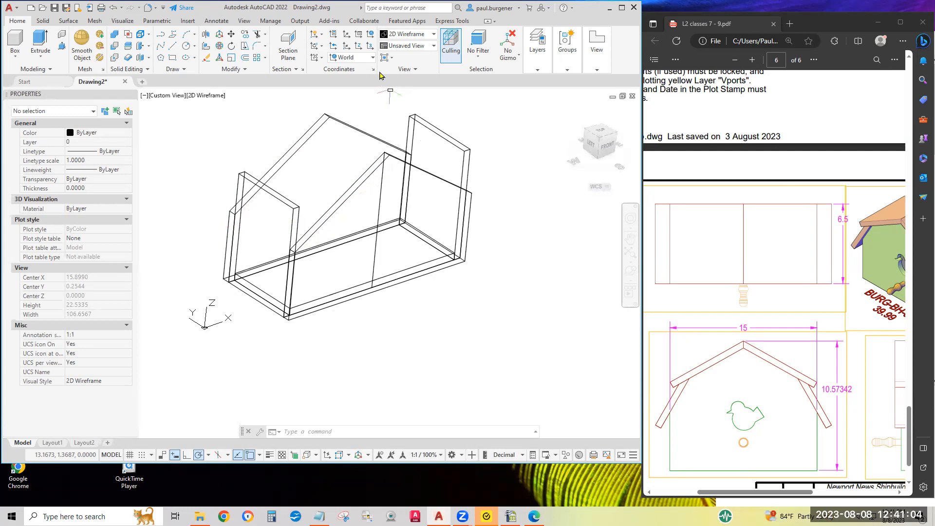
# Define a three-point UCS at the back panel's outer eave corner, with X toward the front panel's matching eave and Y up the roof slope.
pyautogui.click(372, 47)
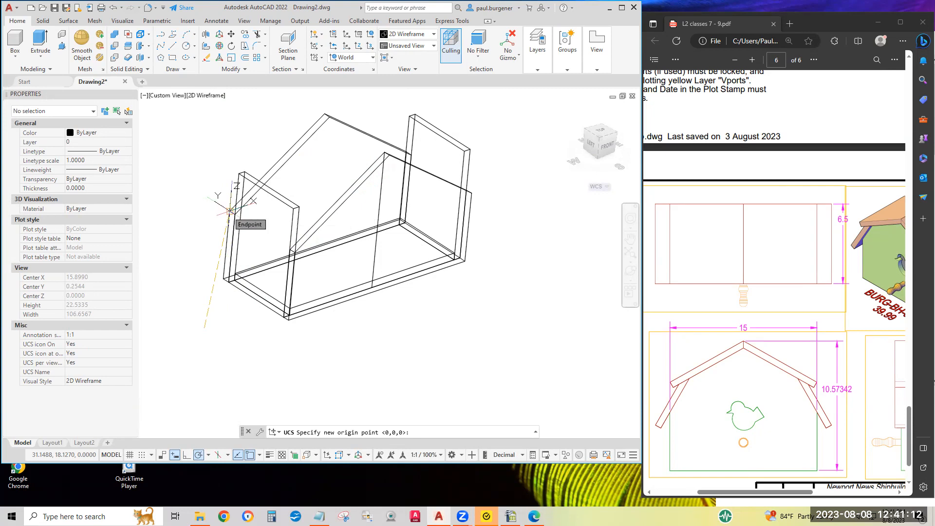
pyautogui.click(230, 210)
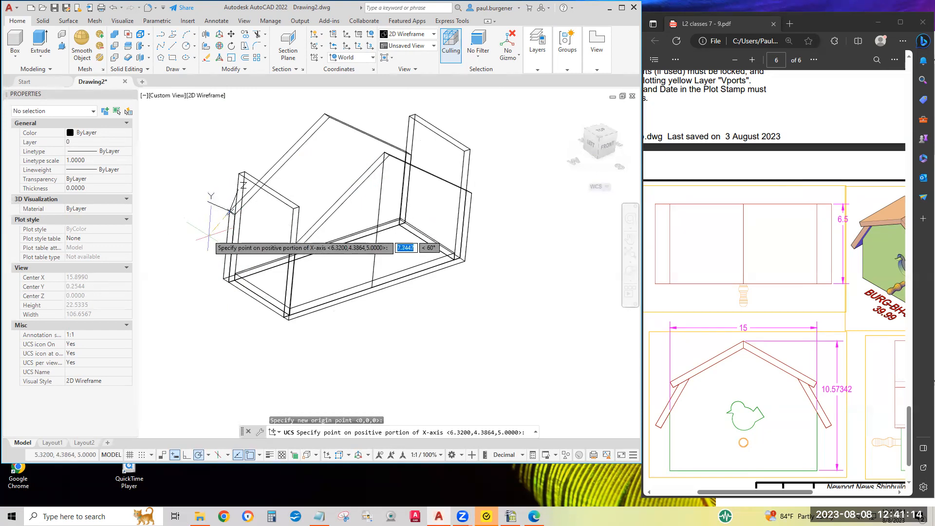
pyautogui.scroll(5, 295, 262)
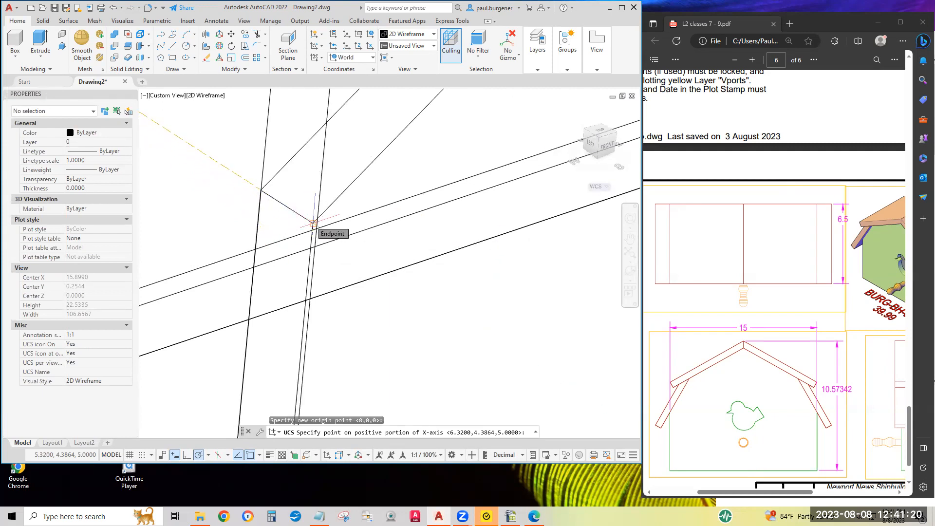
pyautogui.click(313, 223)
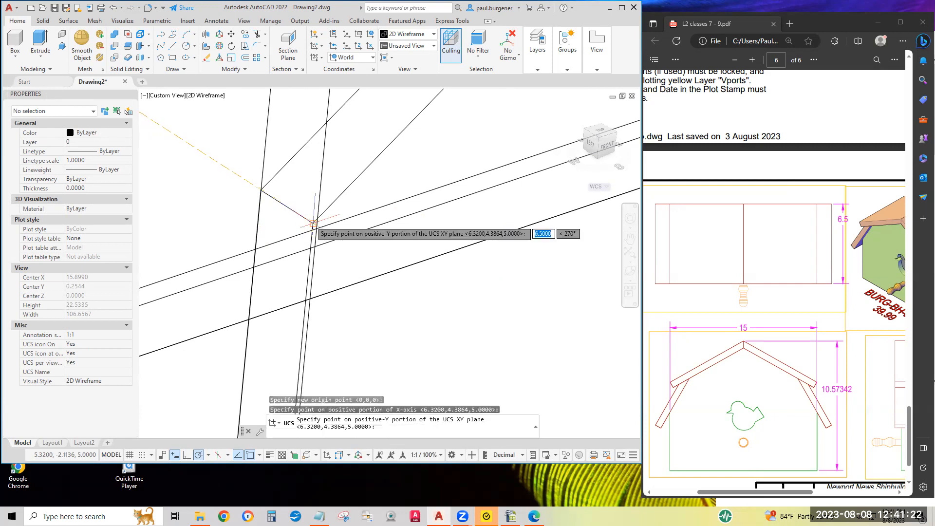
pyautogui.scroll(-5, 316, 224)
pyautogui.moveTo(343, 169); pyautogui.dragTo(371, 236, button='middle')
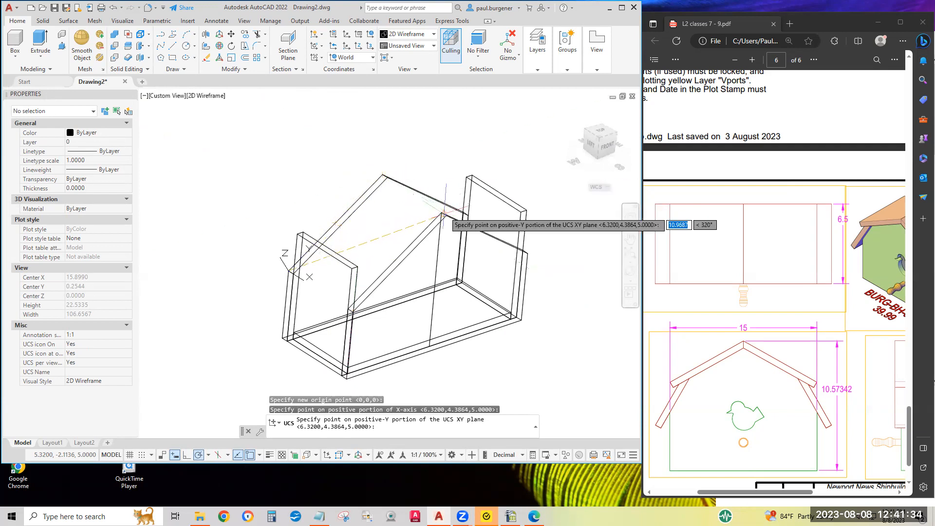
pyautogui.click(336, 223)
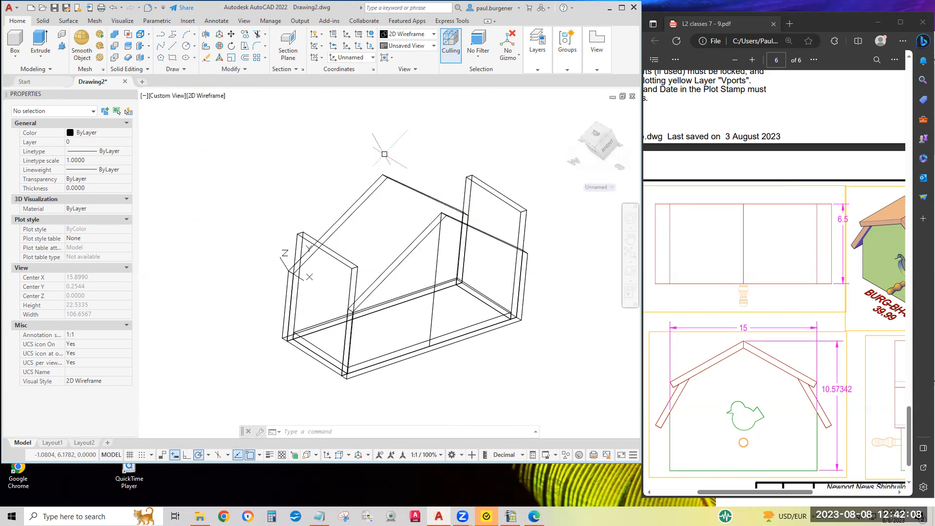
# Draw a 6.5 by 9.0139 rectangle on the roof slope from the UCS origin to the front panel's outer peak.
pyautogui.click(173, 57)
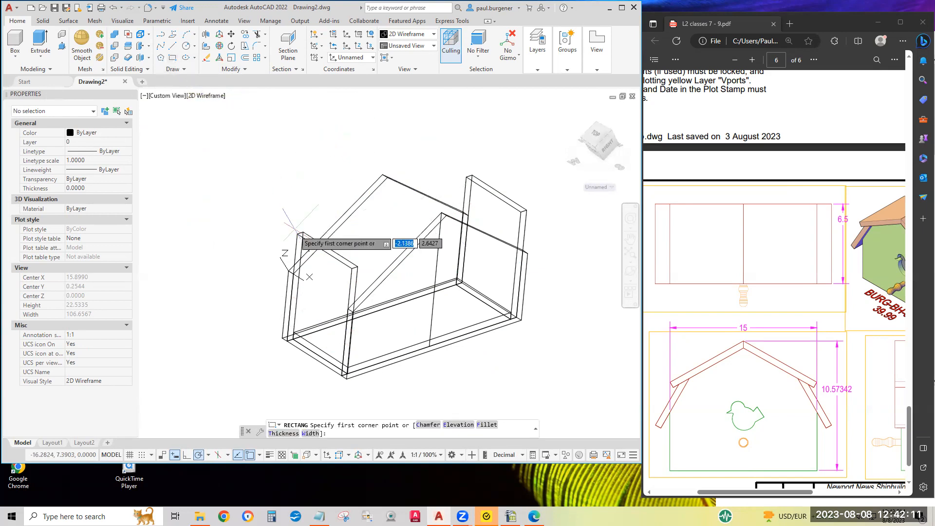
pyautogui.click(288, 271)
pyautogui.scroll(5, 424, 215)
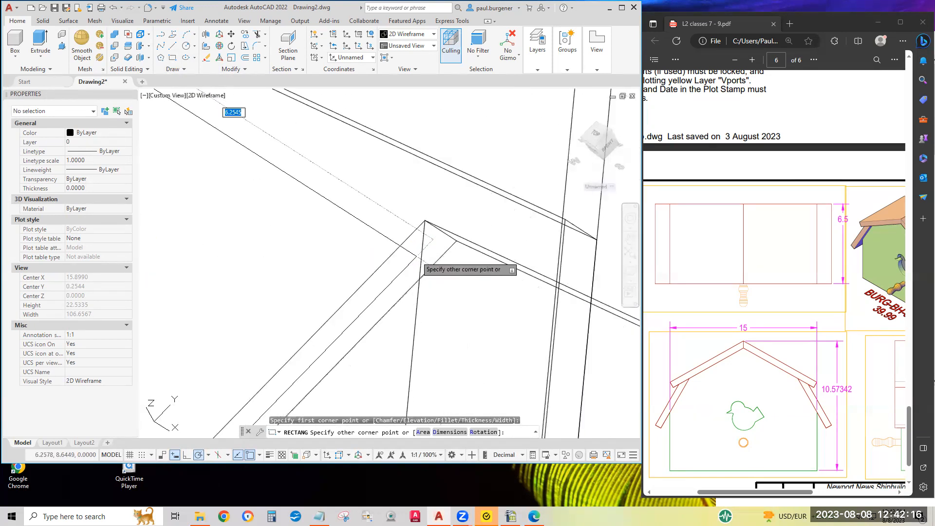
pyautogui.scroll(-3, 422, 266)
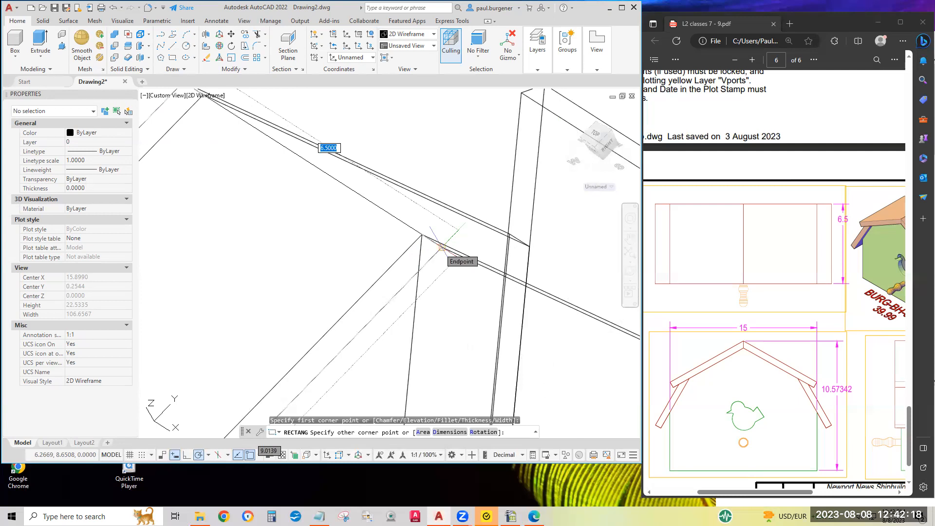
pyautogui.click(442, 247)
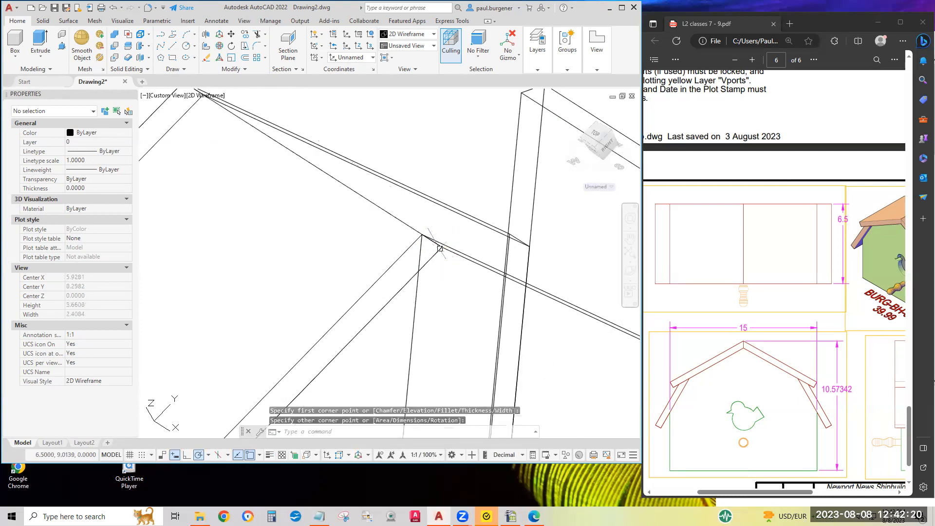
pyautogui.scroll(-6, 467, 304)
pyautogui.moveTo(465, 302); pyautogui.dragTo(424, 227, button='middle')
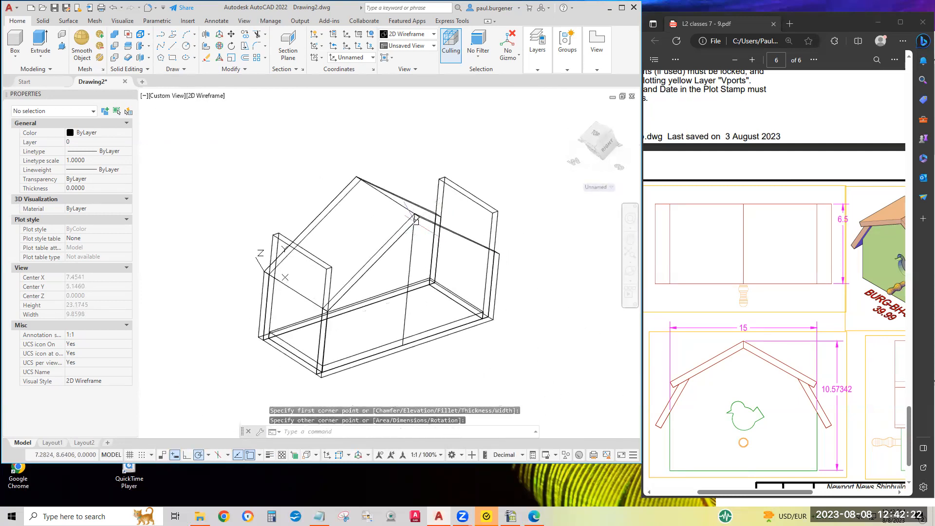
pyautogui.click(407, 211)
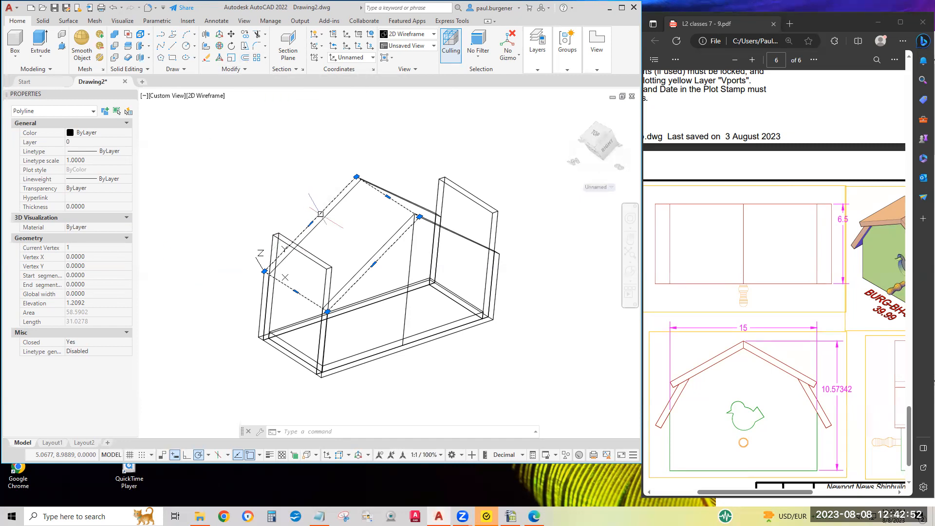
pyautogui.click(246, 59)
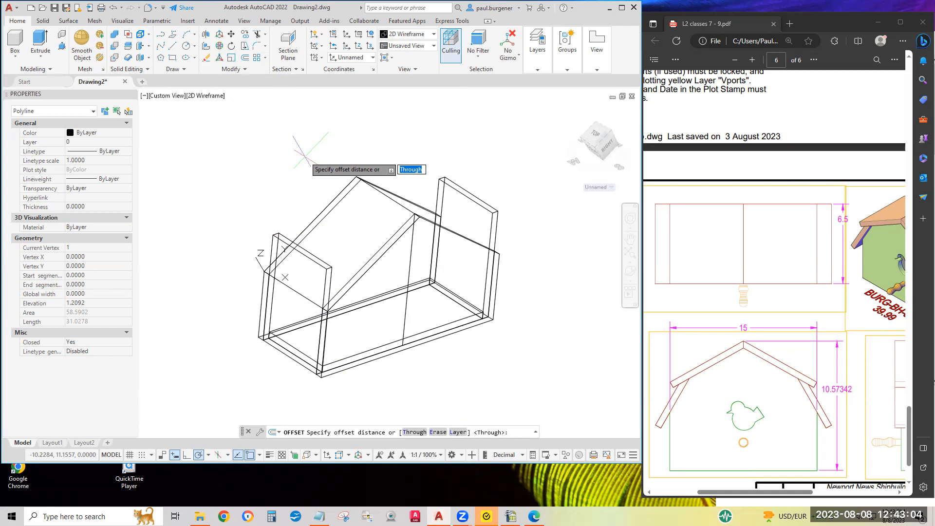
pyautogui.write('.5')
pyautogui.press('Return')
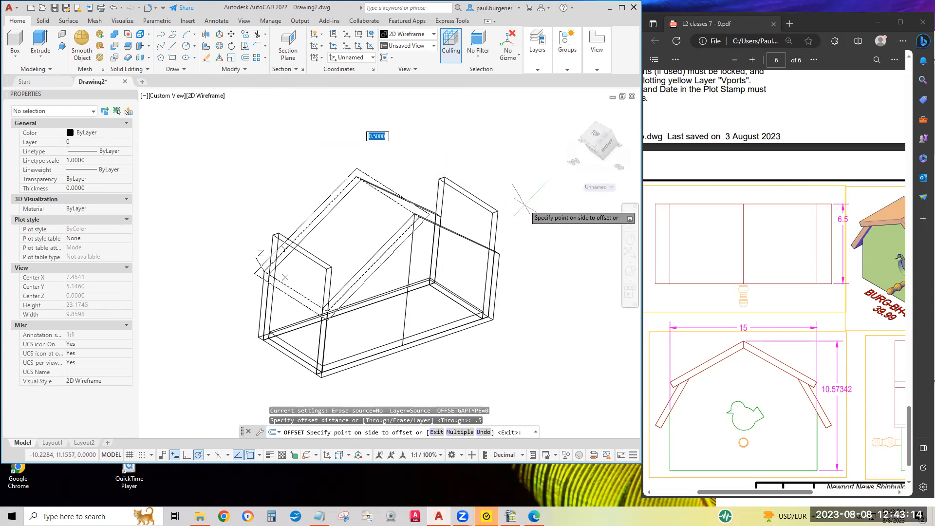
pyautogui.press('Return')
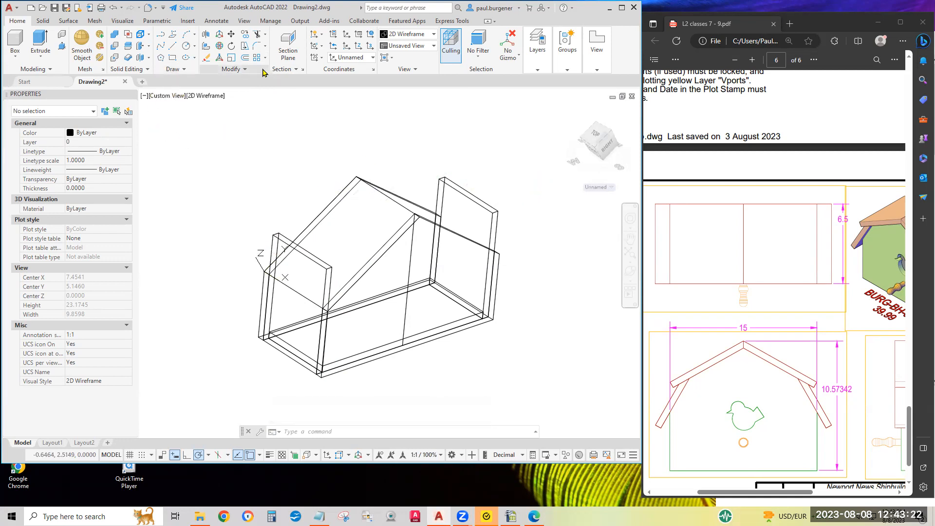
# Offset the roof-slope rectangle outward by 0.5.
pyautogui.click(246, 58)
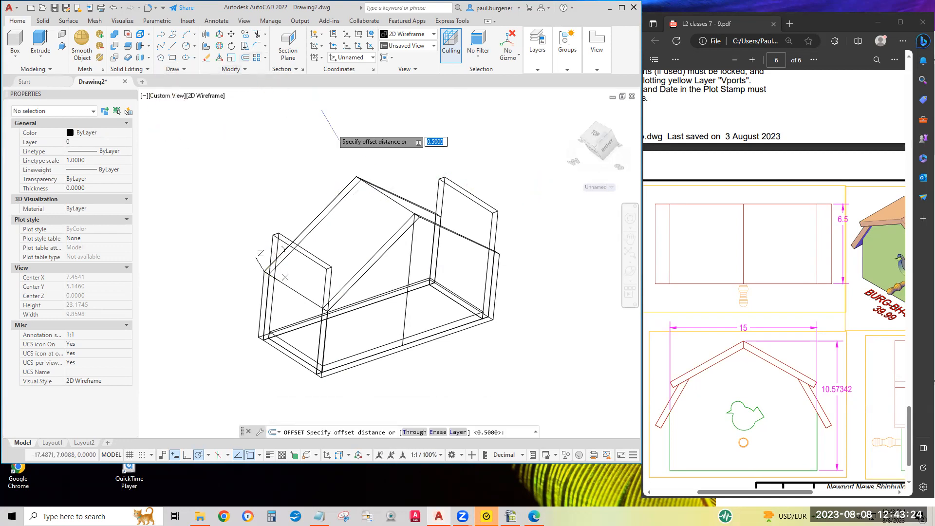
pyautogui.press('Return')
pyautogui.click(352, 362)
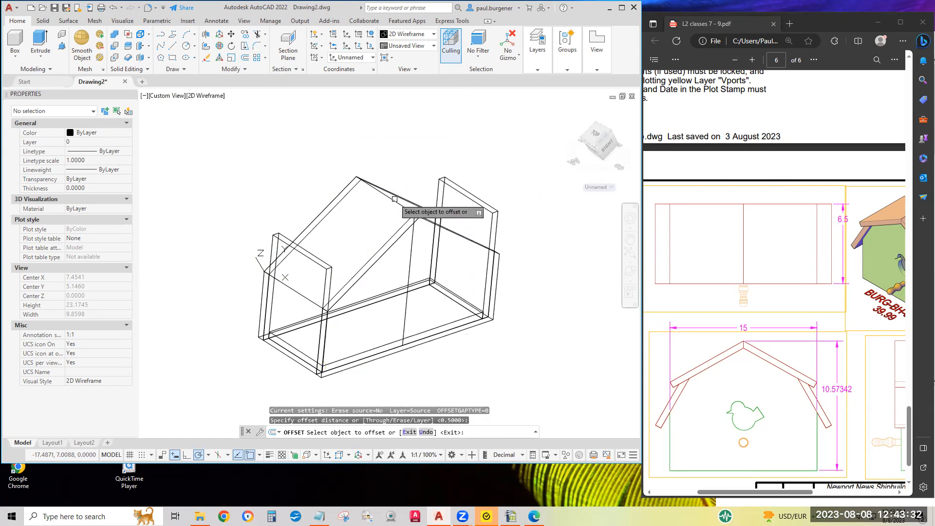
pyautogui.click(394, 202)
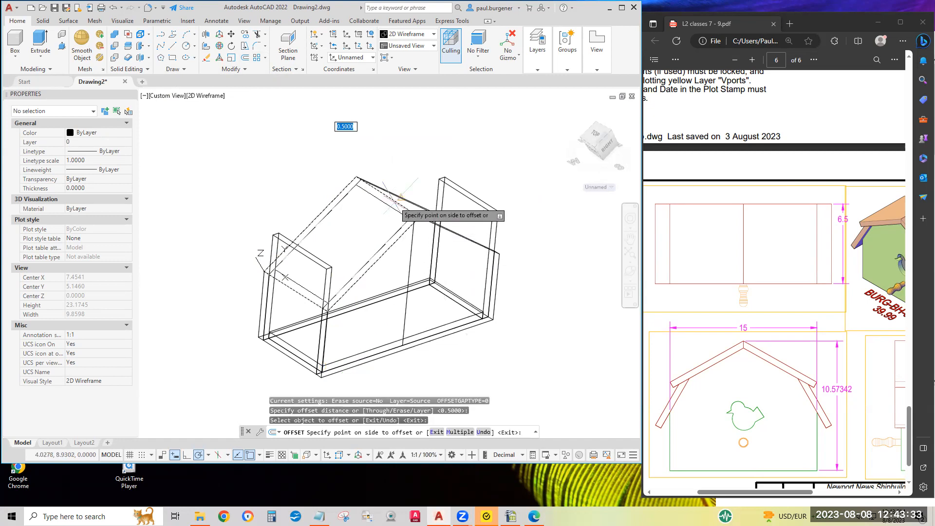
pyautogui.click(519, 122)
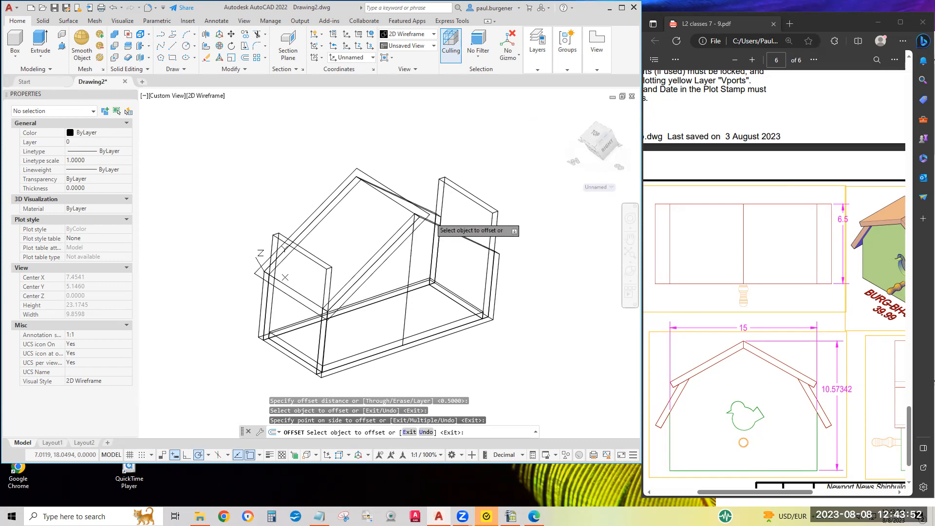
# Erase the original inner rectangle on the roof slope.
pyautogui.click(207, 58)
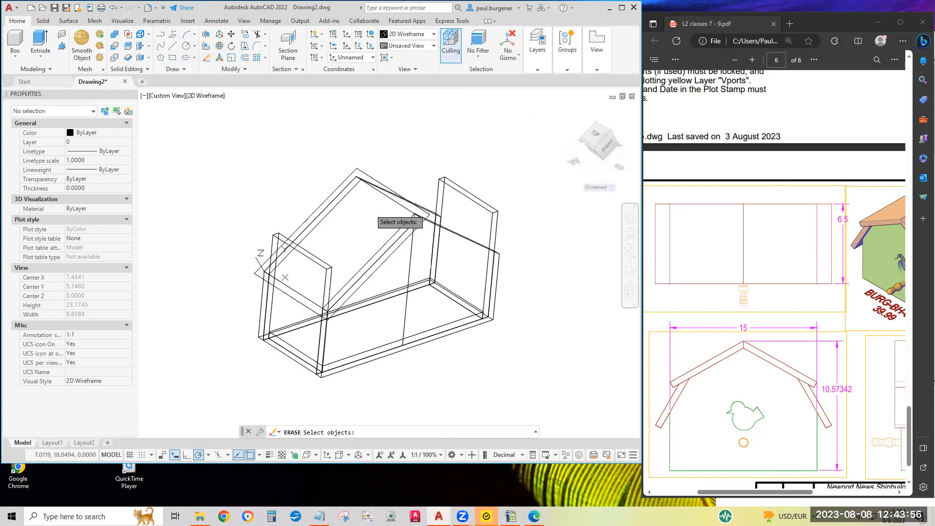
pyautogui.click(390, 199)
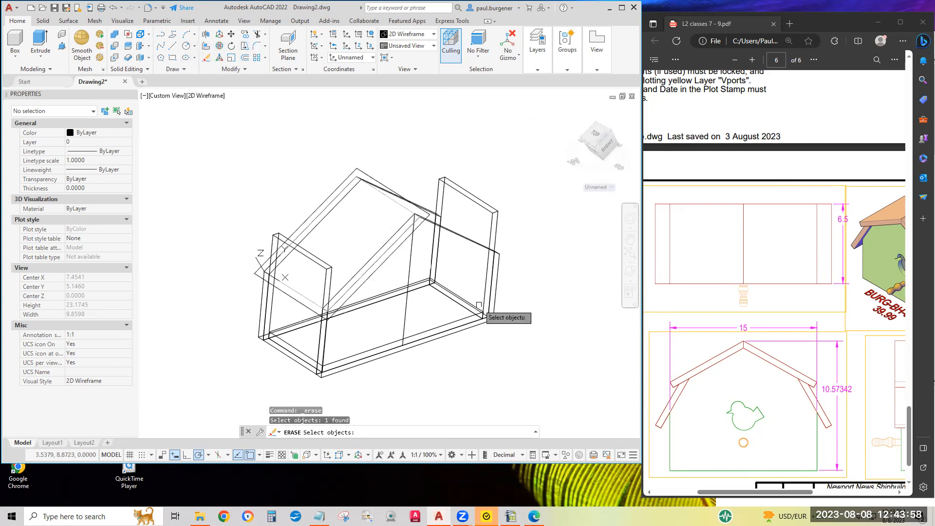
pyautogui.press('Return')
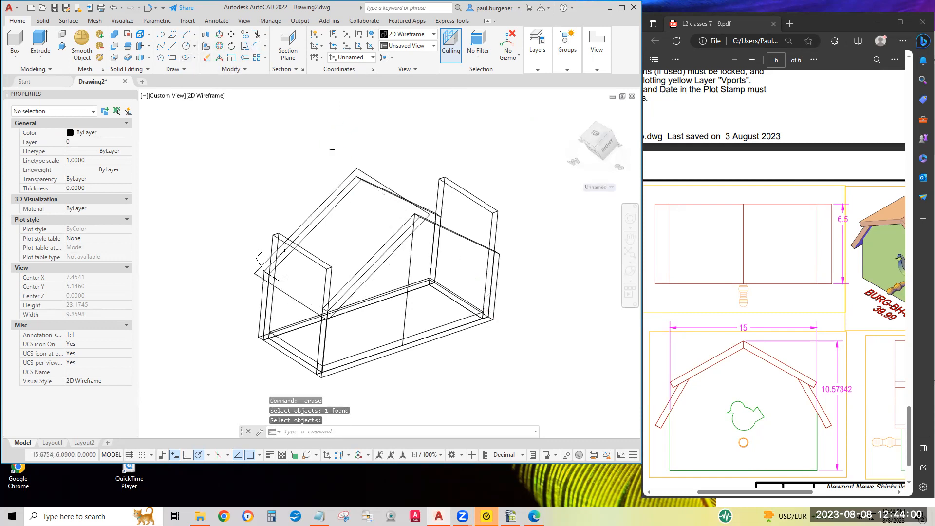
# Free-orbit around the model to examine how the offset roof outline overhangs the gabled panels and end panels.
pyautogui.click(364, 172)
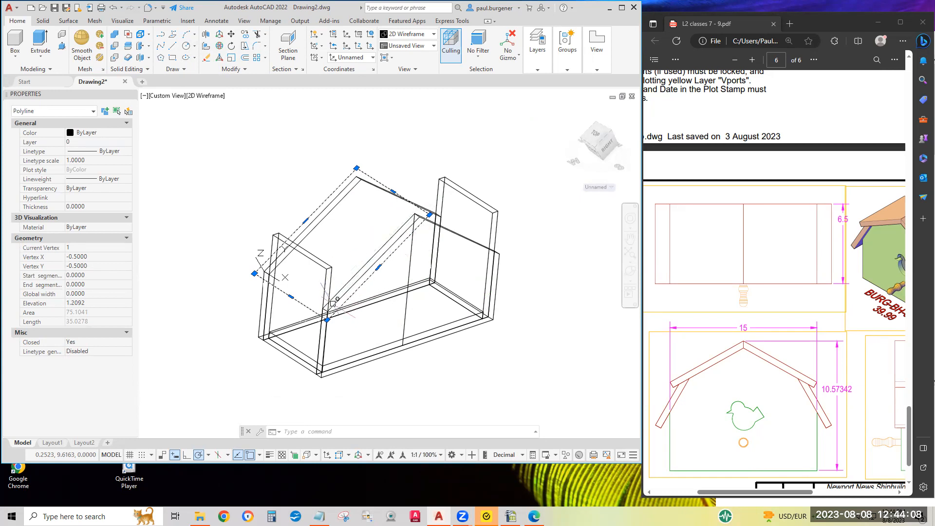
pyautogui.click(630, 281)
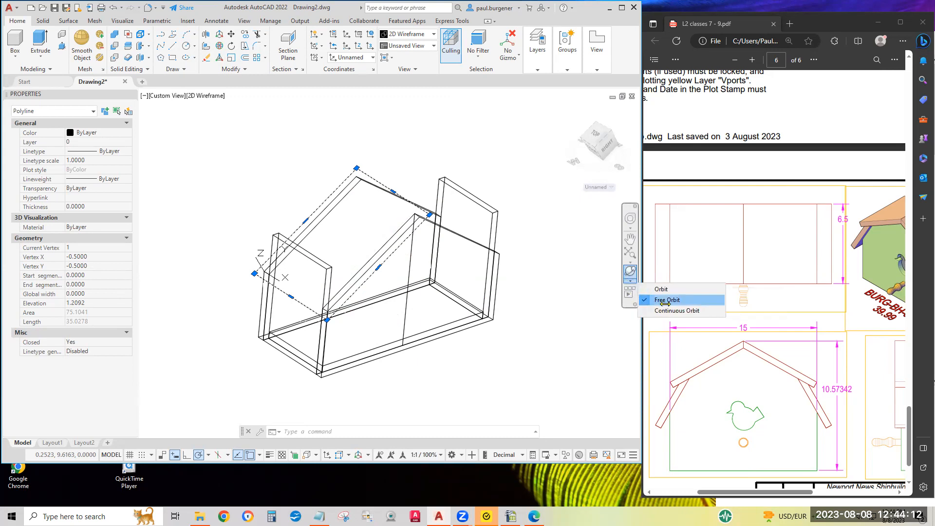
pyautogui.click(644, 299)
pyautogui.moveTo(394, 295); pyautogui.dragTo(432, 267)
pyautogui.rightClick(428, 261)
pyautogui.click(457, 266)
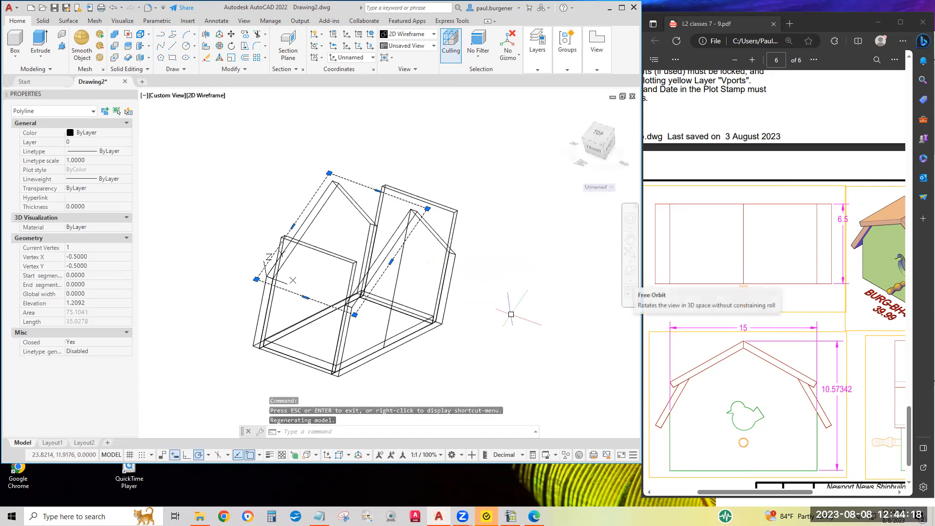
pyautogui.press('Escape')
pyautogui.press('Escape')
pyautogui.press('Escape')
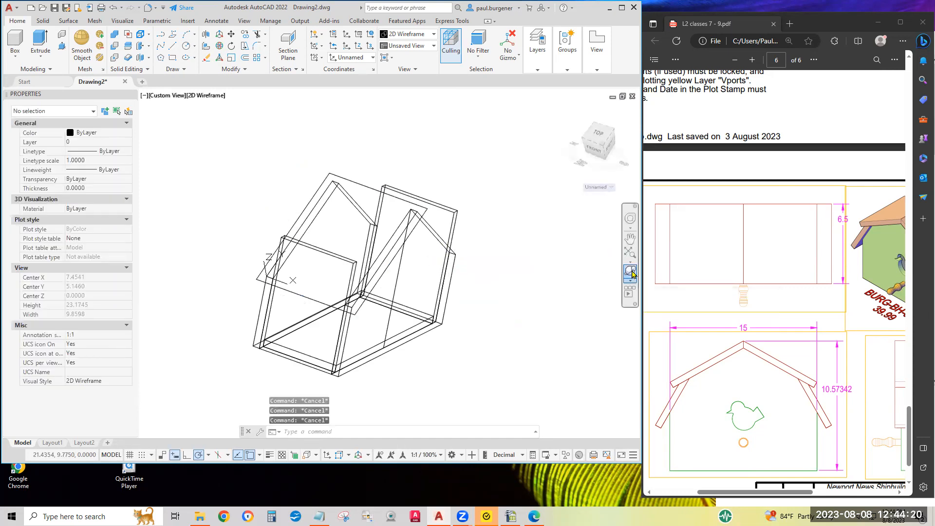
pyautogui.click(631, 272)
pyautogui.moveTo(412, 305); pyautogui.dragTo(323, 288)
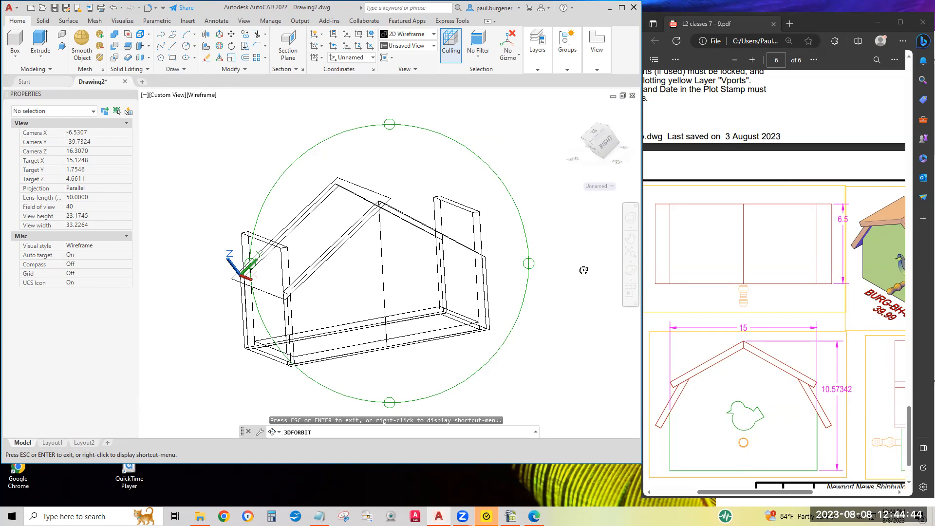
pyautogui.moveTo(479, 315); pyautogui.dragTo(509, 320)
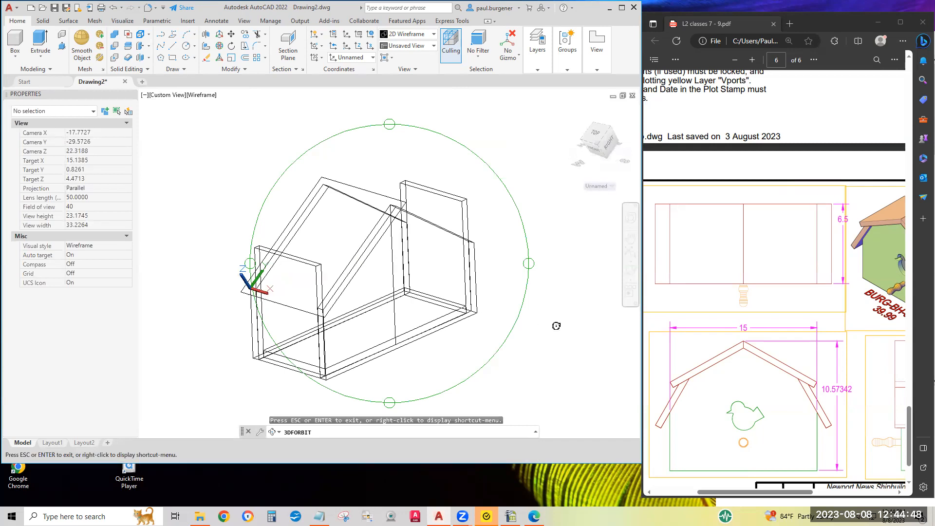
pyautogui.press('Escape')
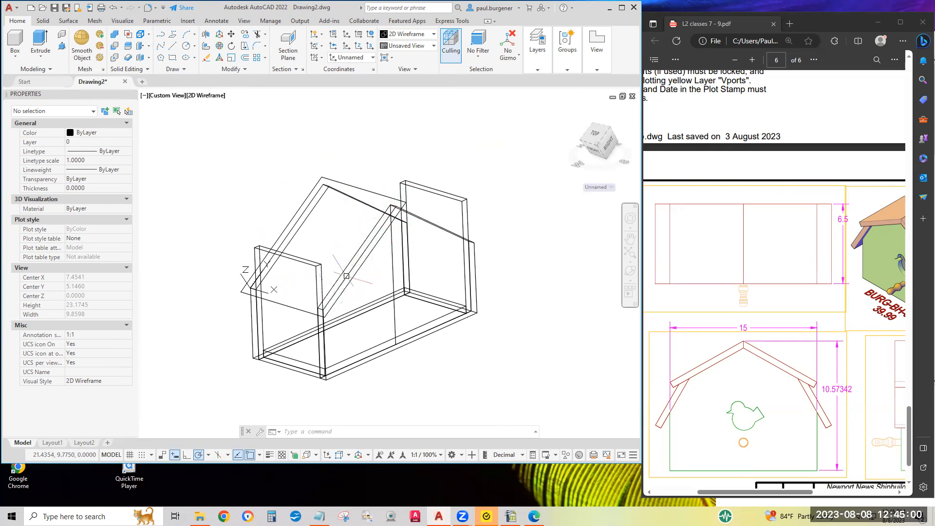
# Extrude the offset roof outline upward from the slope by 0.5 to form the roof panel.
pyautogui.click(40, 41)
pyautogui.click(353, 188)
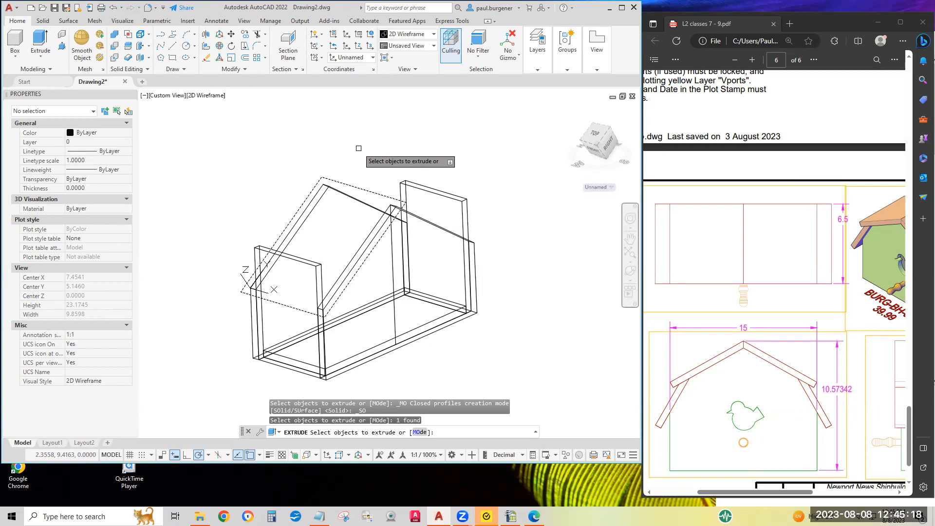
pyautogui.press('Return')
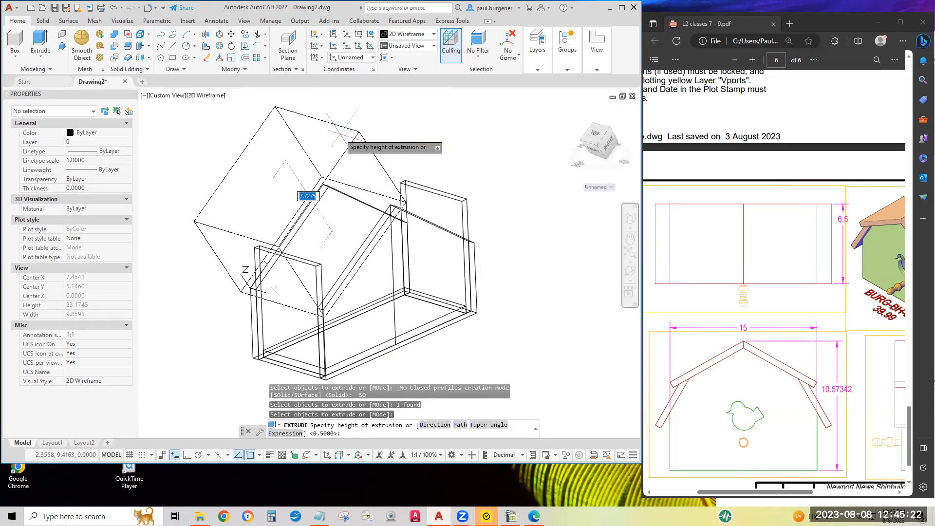
pyautogui.press('BackSpace')
pyautogui.press('Return')
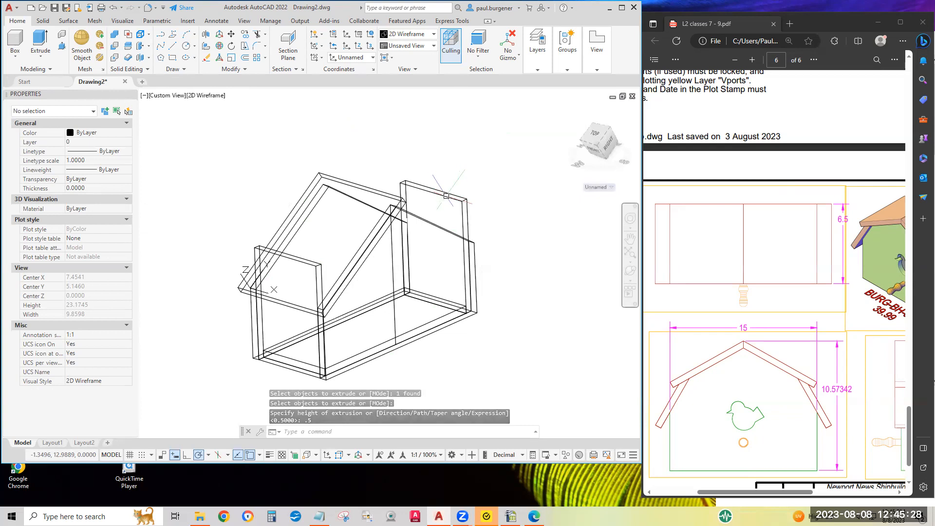
# Erase the end panel on the side opposite the roof panel.
pyautogui.click(206, 57)
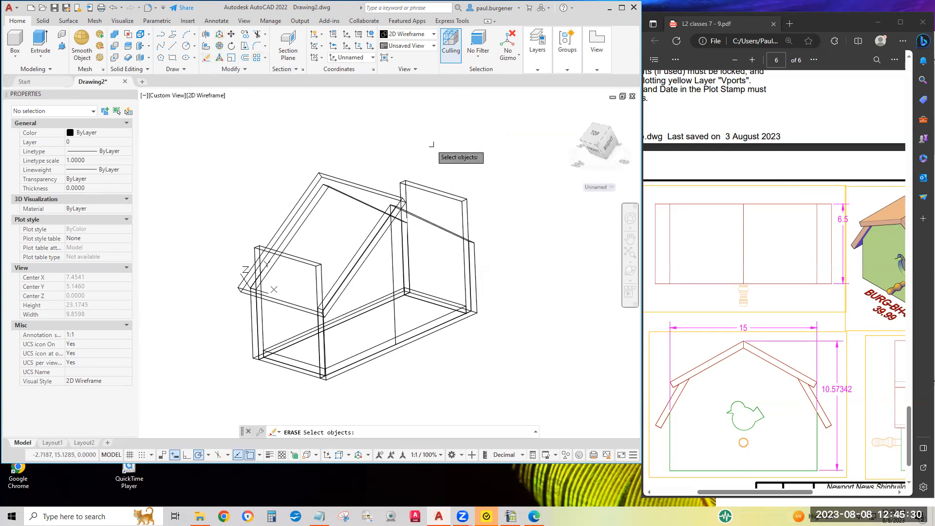
pyautogui.click(445, 176)
pyautogui.click(440, 190)
pyautogui.press('Return')
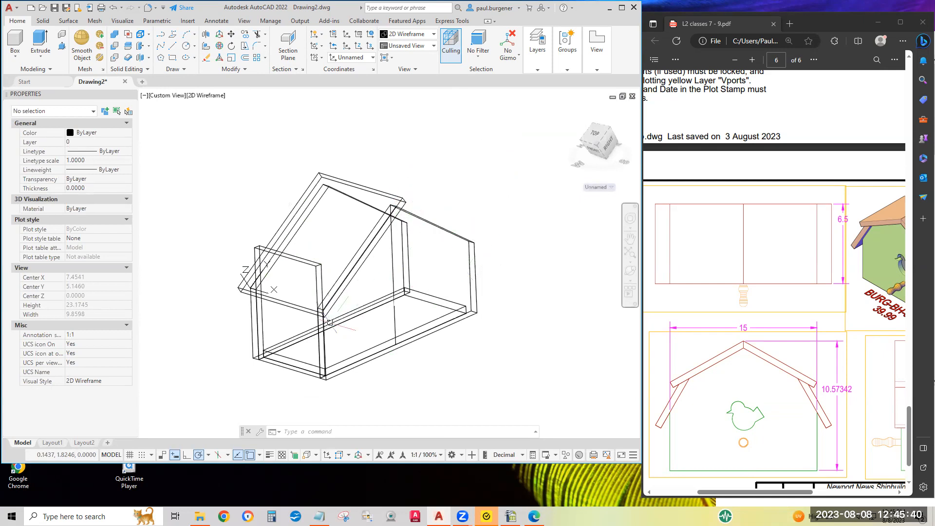
# Examine where the roof panel's eave meets the remaining end panel, and magnify the Slice command's description.
pyautogui.scroll(4, 330, 322)
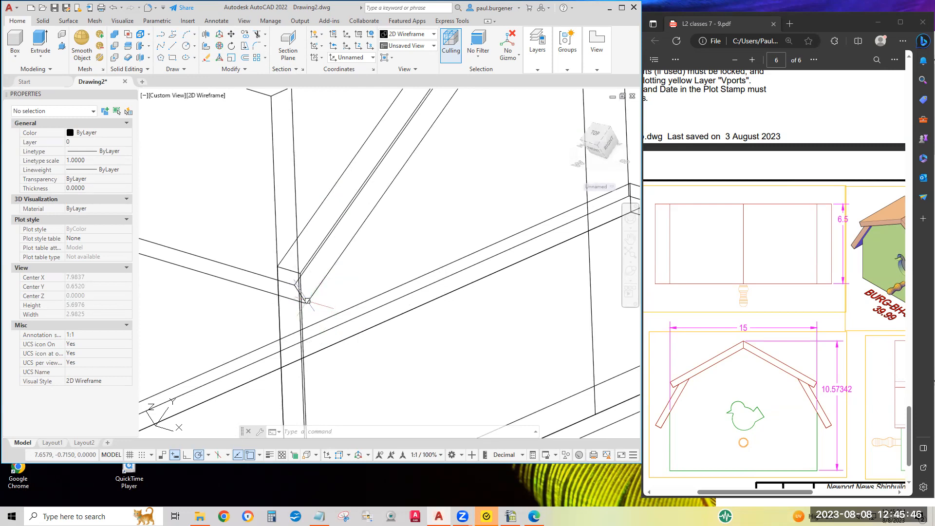
pyautogui.scroll(-4, 306, 303)
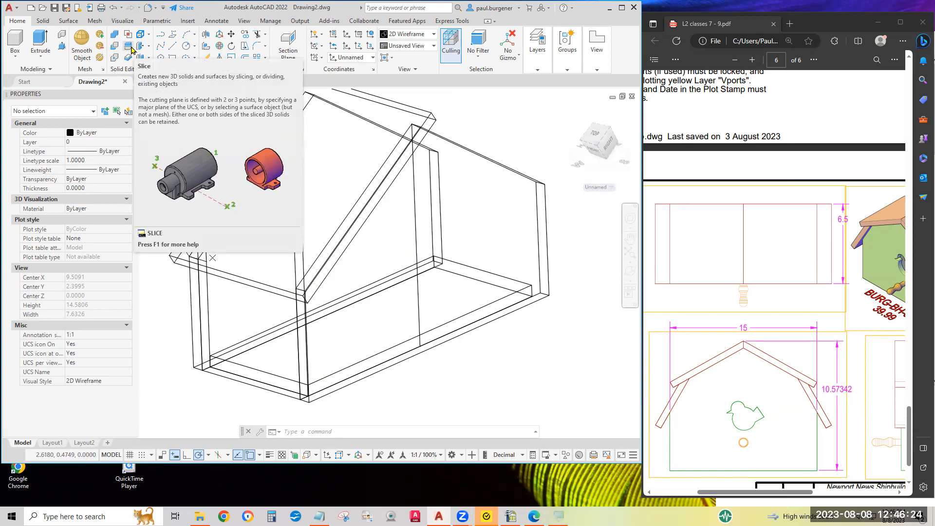
pyautogui.press('super+plus')
pyautogui.press('super+plus')
pyautogui.press('super+plus')
pyautogui.press('super+plus')
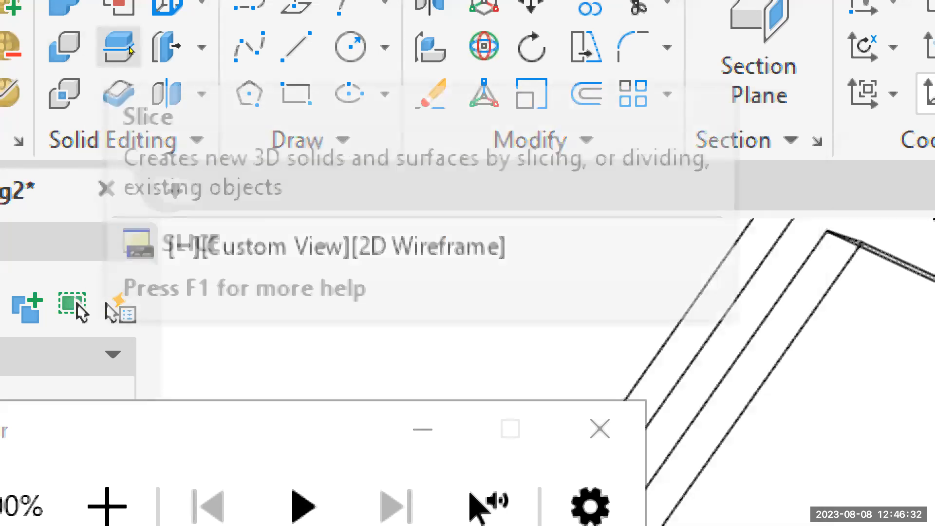
# Slice the remaining end panel with a three-point plane through the roof underside's eave midpoint, slope-edge midpoint and peak endpoint, keeping both sides.
pyautogui.click(132, 49)
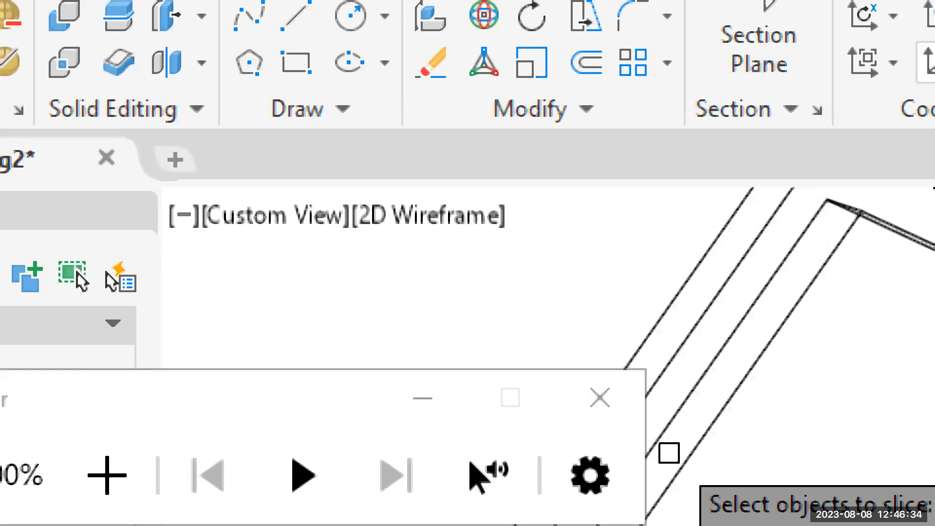
pyautogui.press('super+minus')
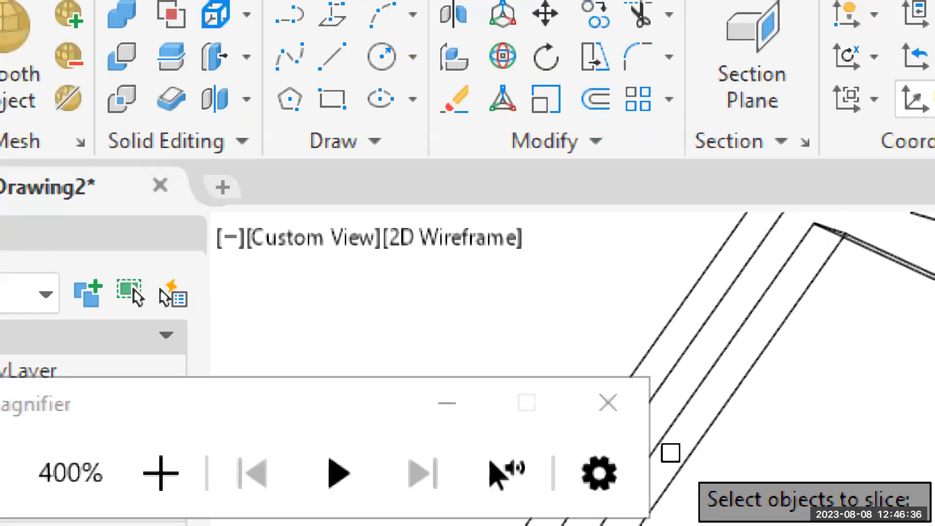
pyautogui.press('super+minus')
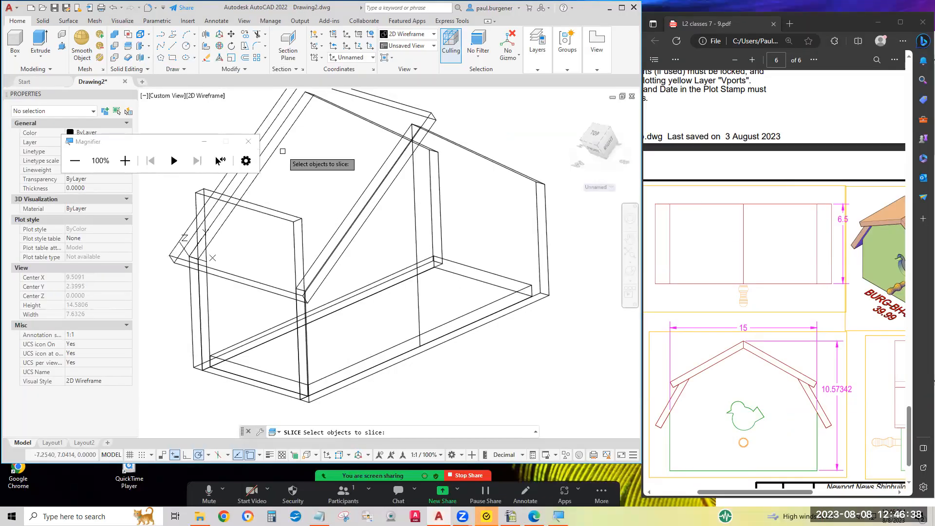
pyautogui.click(248, 142)
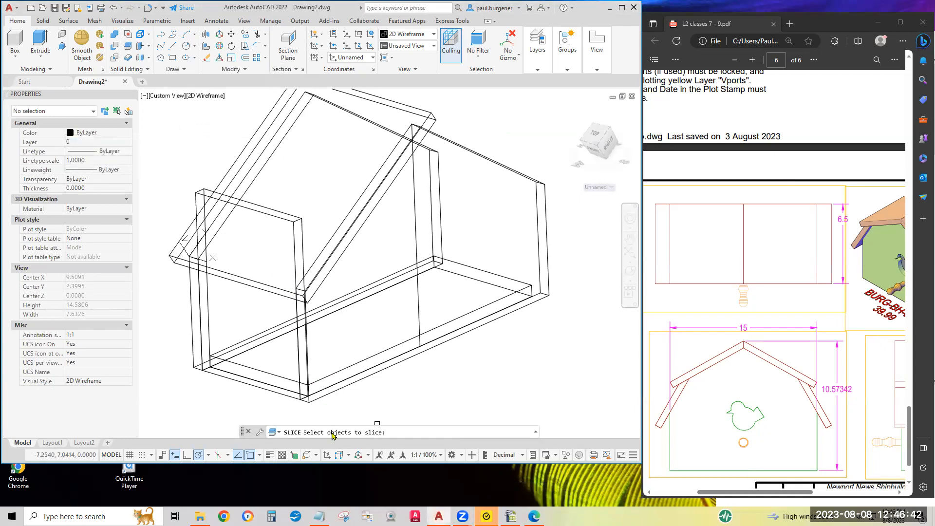
pyautogui.click(272, 200)
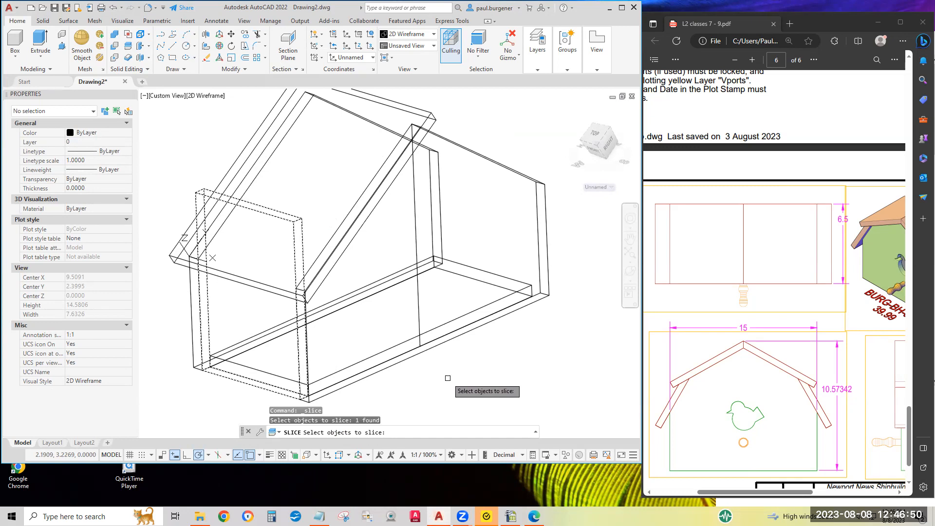
pyautogui.press('Return')
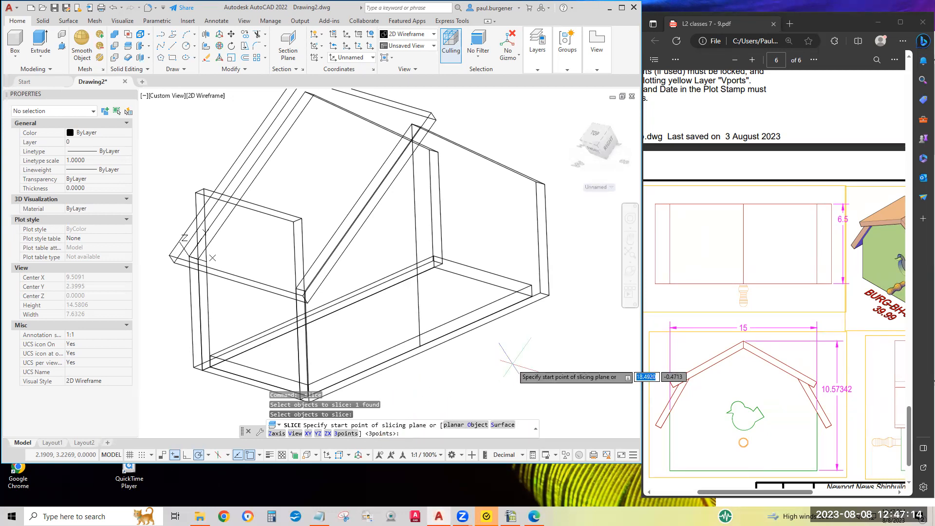
pyautogui.press('Return')
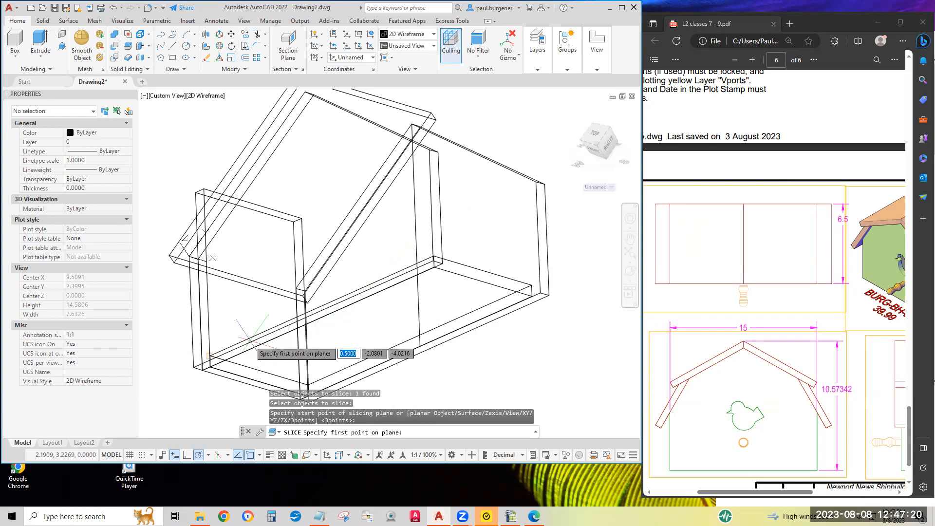
pyautogui.click(240, 283)
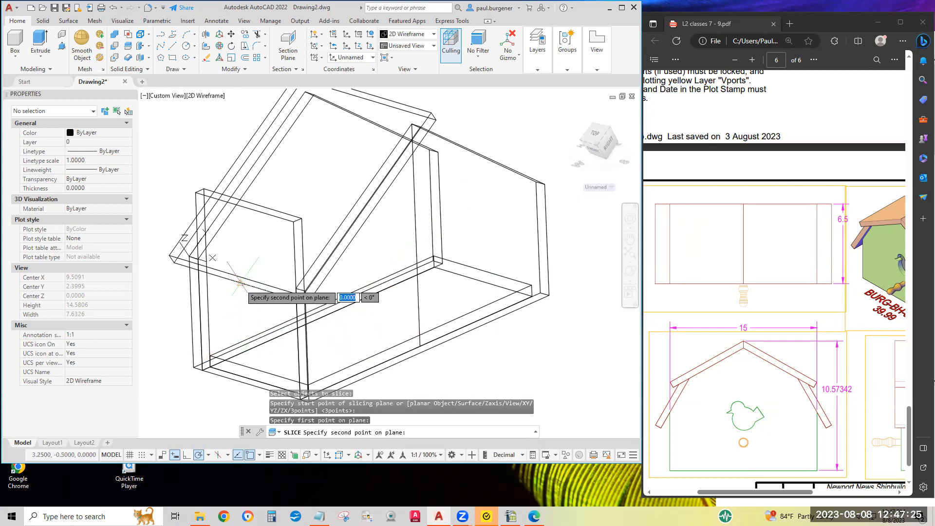
pyautogui.click(371, 211)
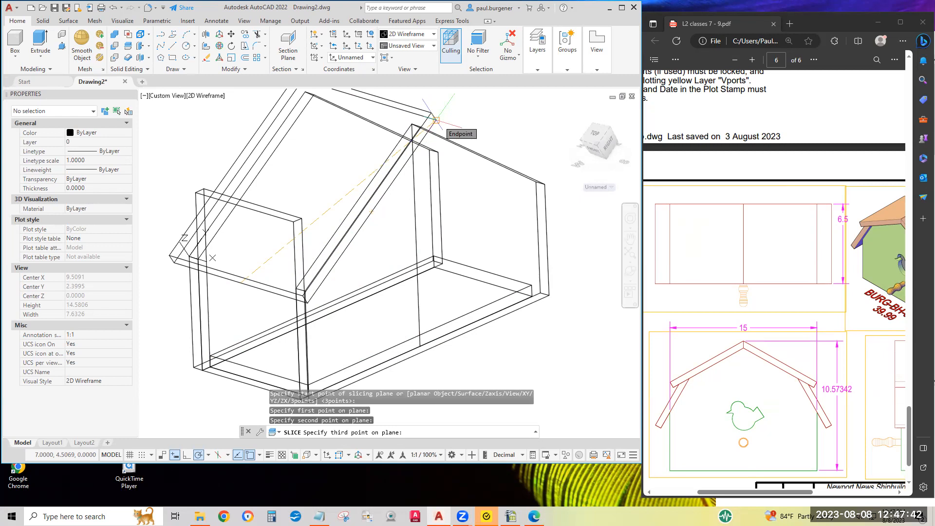
pyautogui.click(435, 119)
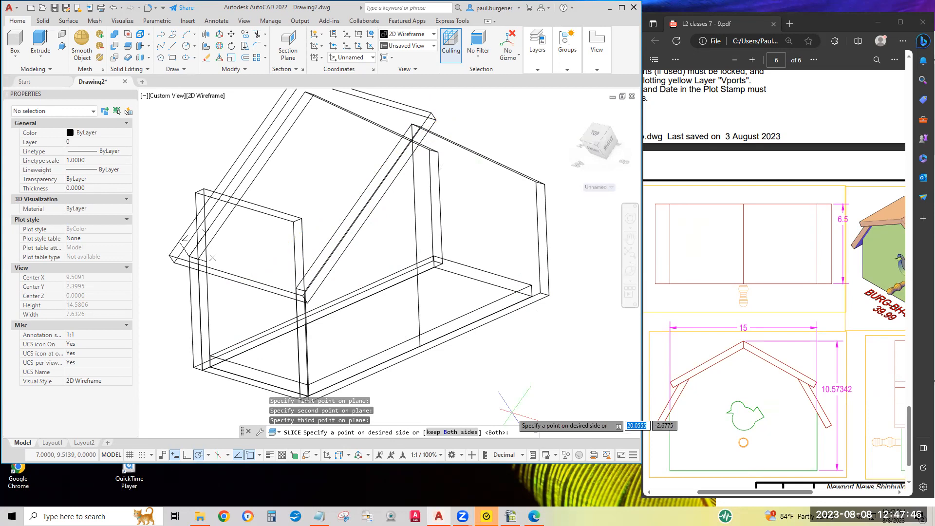
pyautogui.click(549, 385)
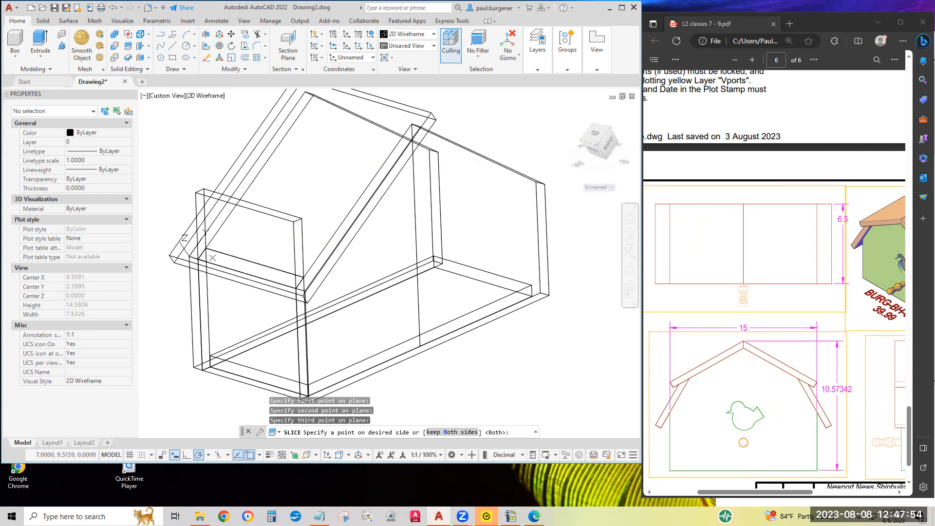
pyautogui.press('Return')
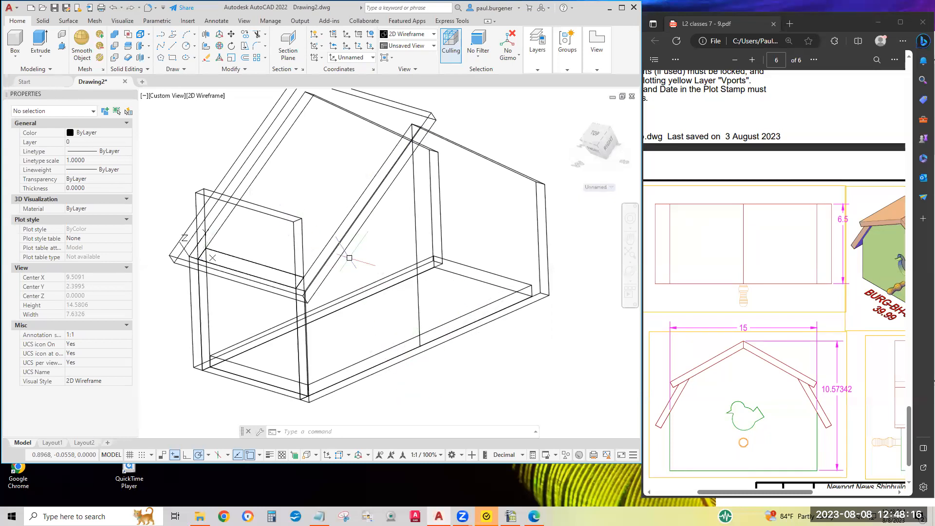
# Erase the cut-off piece of the end panel that projects above the roof panel.
pyautogui.click(206, 58)
pyautogui.click(266, 211)
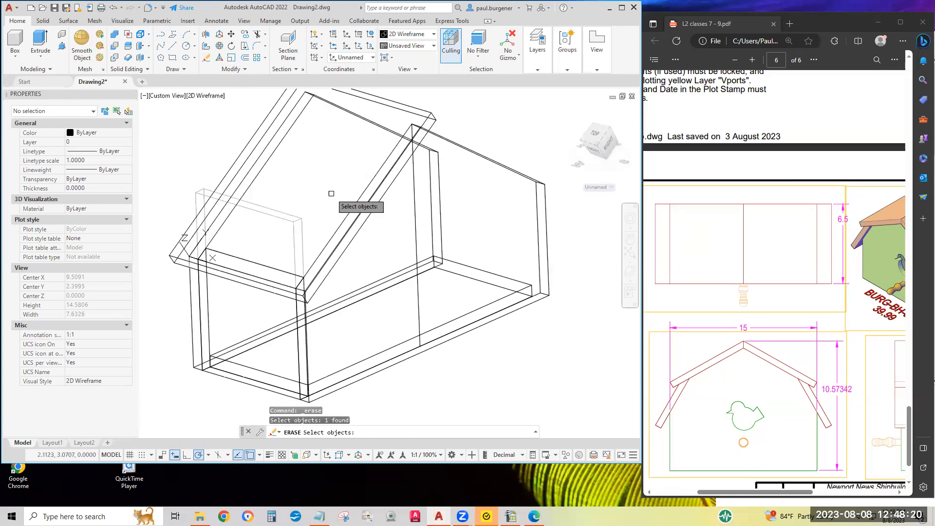
pyautogui.press('Return')
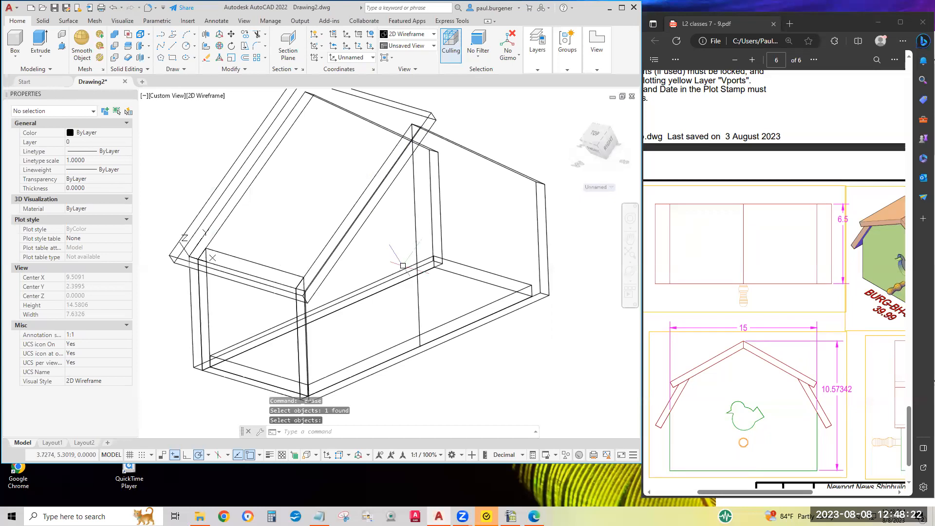
pyautogui.scroll(-2, 392, 262)
pyautogui.moveTo(395, 260); pyautogui.dragTo(350, 278, button='middle')
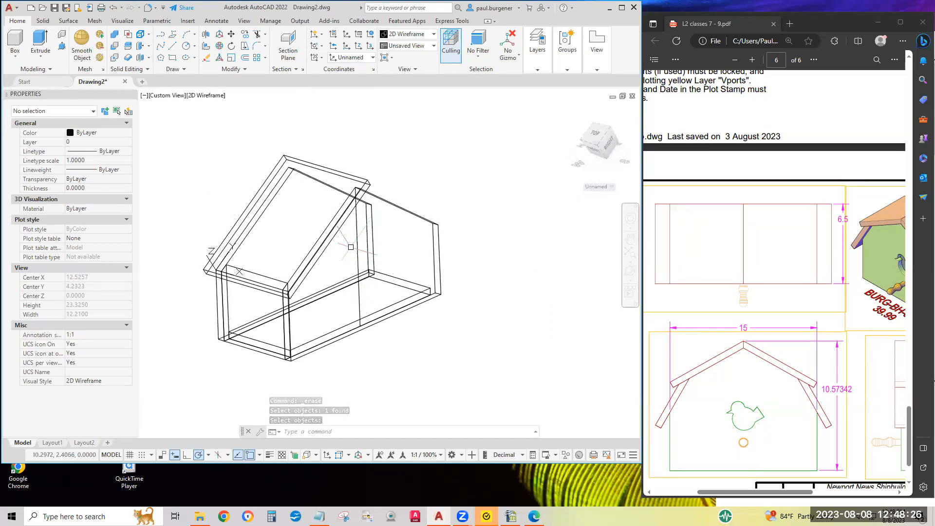
pyautogui.write('e')
pyautogui.press('Return')
pyautogui.click(357, 248)
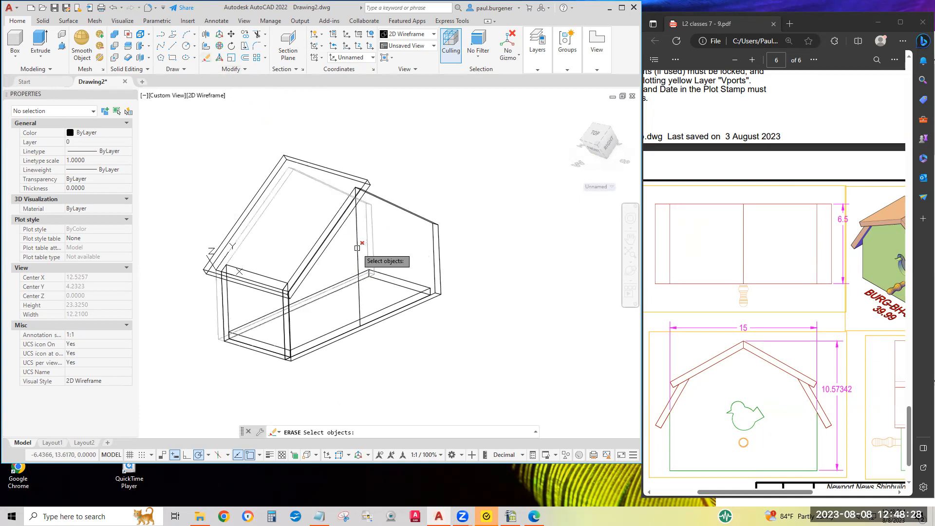
pyautogui.press('Return')
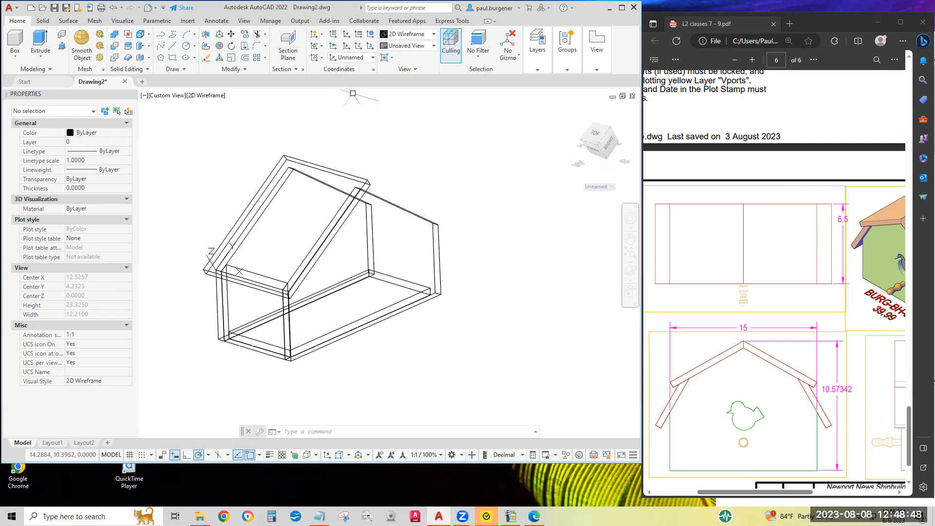
# Restore the World UCS and mirror the roof and end panels about a 270° line through the front bottom edge's midpoint, keeping the originals.
pyautogui.click(372, 34)
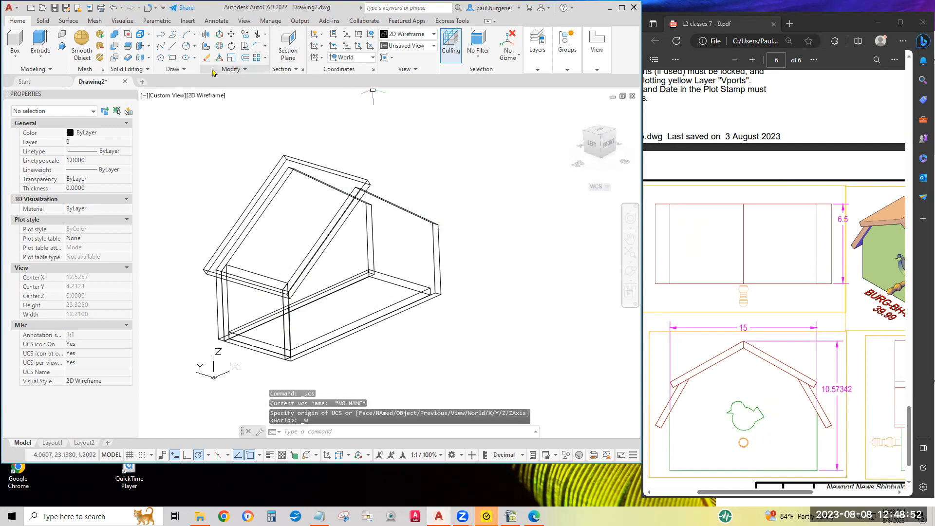
pyautogui.click(246, 70)
pyautogui.click(256, 81)
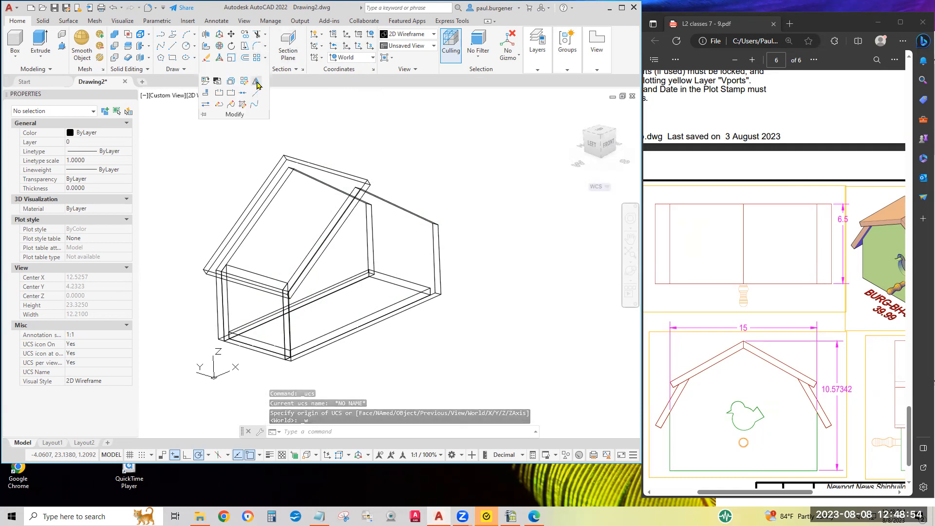
pyautogui.click(286, 156)
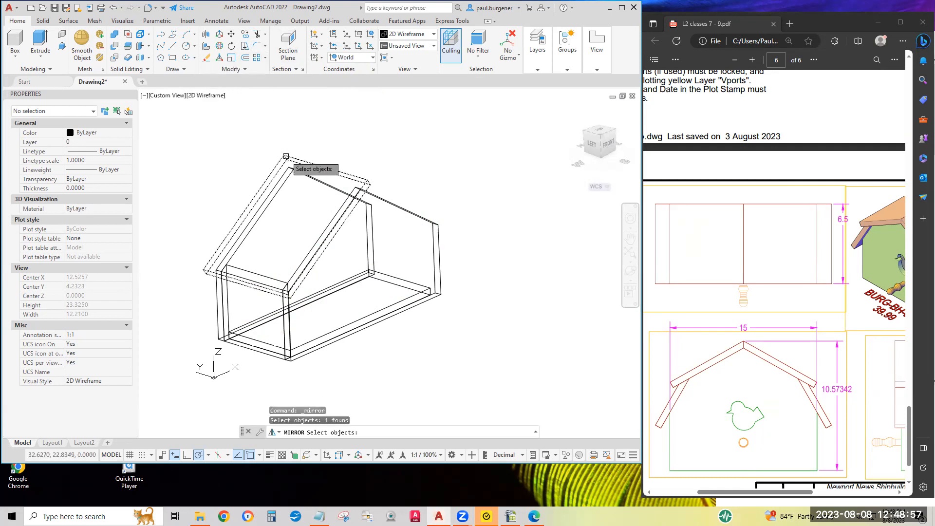
pyautogui.click(263, 280)
pyautogui.press('Return')
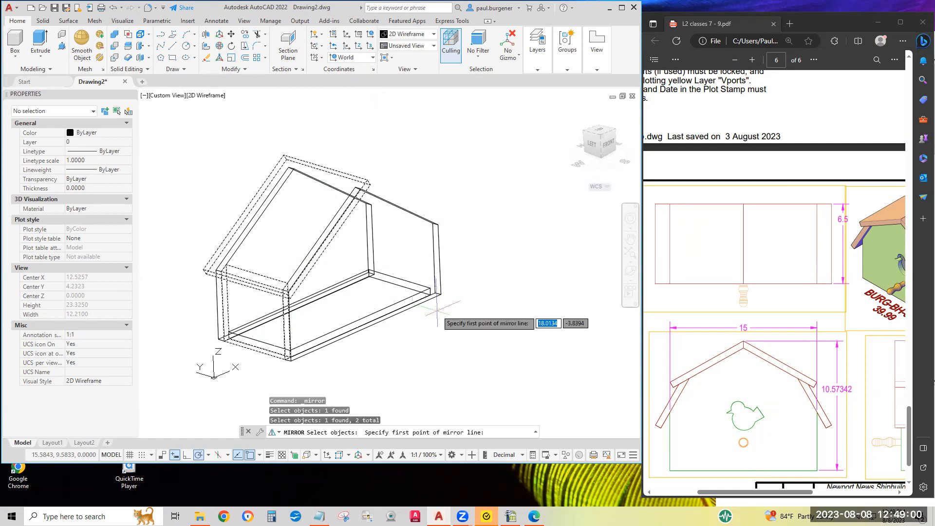
pyautogui.click(366, 327)
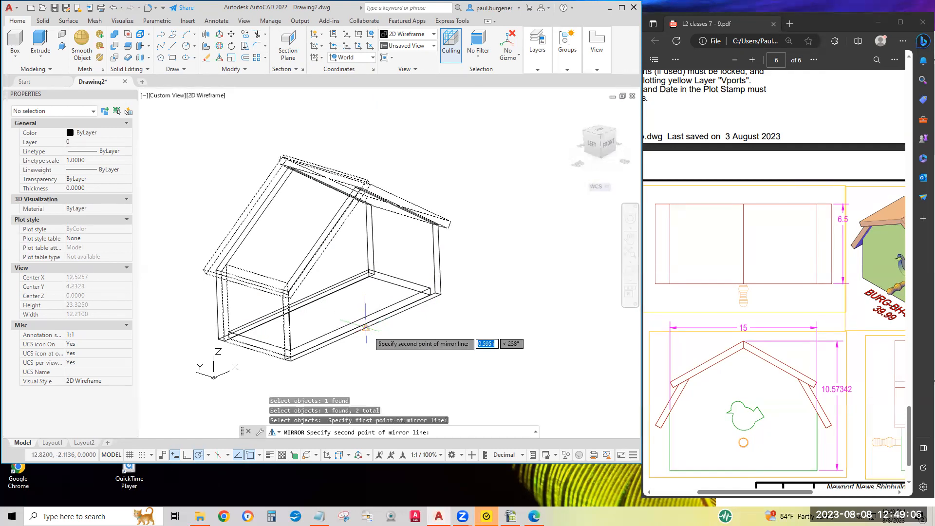
pyautogui.click(418, 347)
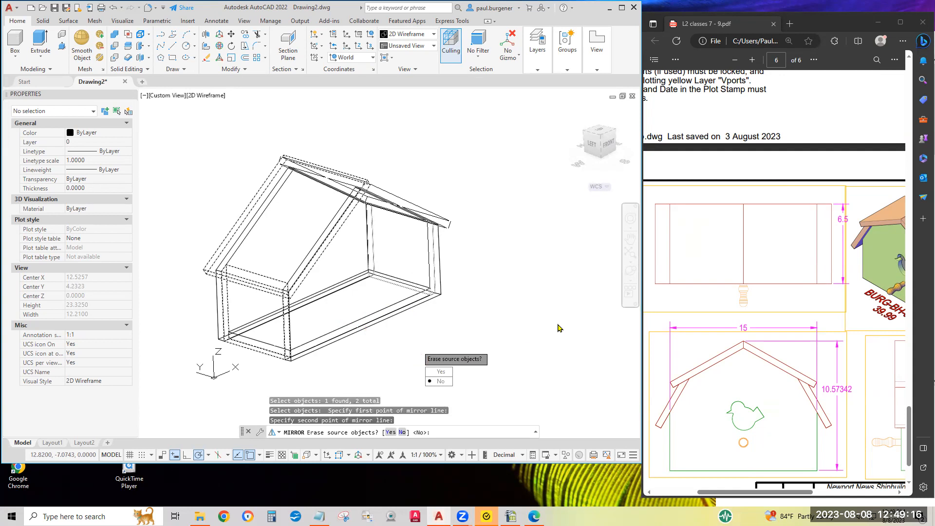
pyautogui.press('Return')
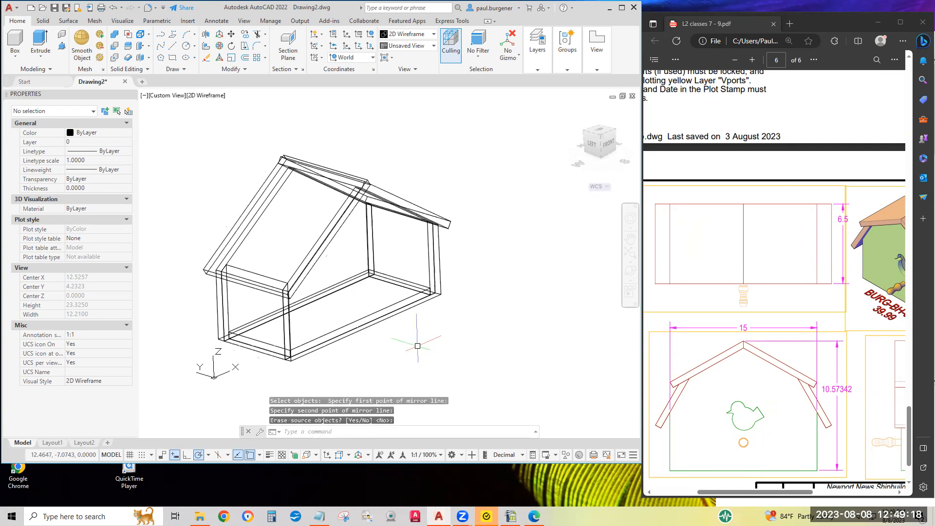
# Examine from several angles how the two roof panels overlap at the ridge.
pyautogui.click(631, 270)
pyautogui.moveTo(424, 265); pyautogui.dragTo(292, 190)
pyautogui.scroll(6, 327, 167)
pyautogui.scroll(1, 328, 167)
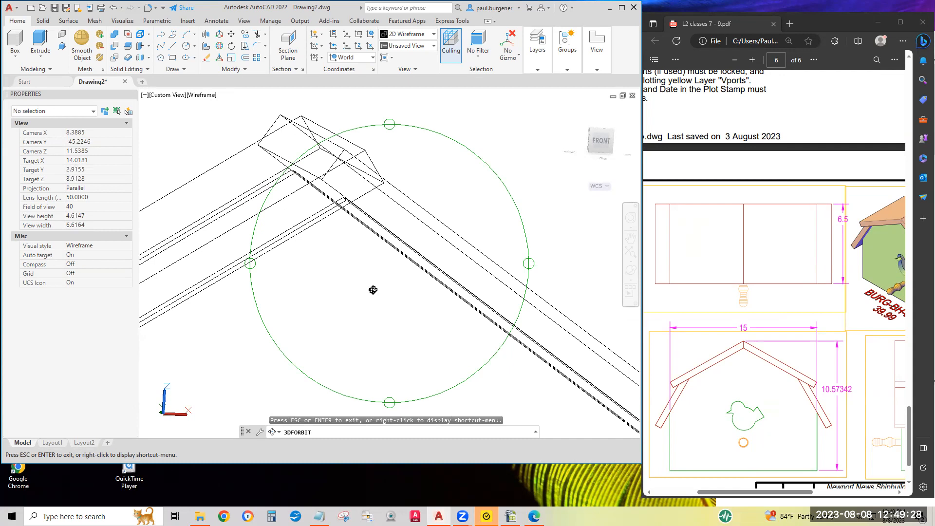
pyautogui.scroll(-3, 382, 328)
pyautogui.moveTo(419, 334); pyautogui.dragTo(450, 250)
pyautogui.scroll(-3, 453, 253)
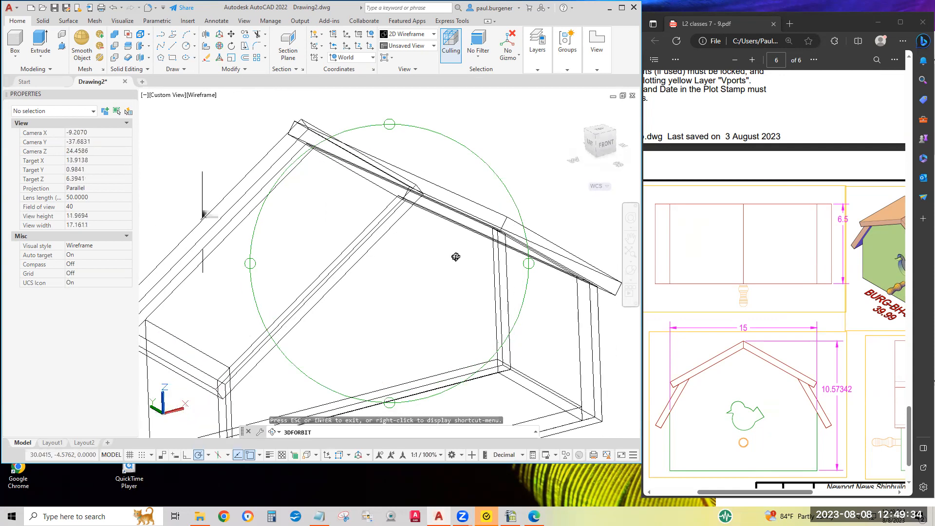
pyautogui.moveTo(454, 256); pyautogui.dragTo(411, 146, button='middle')
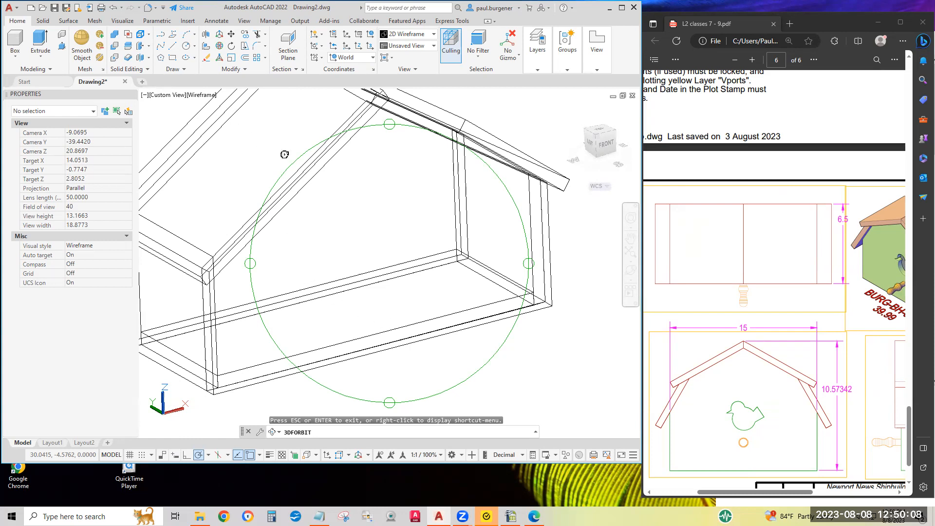
pyautogui.press('Escape')
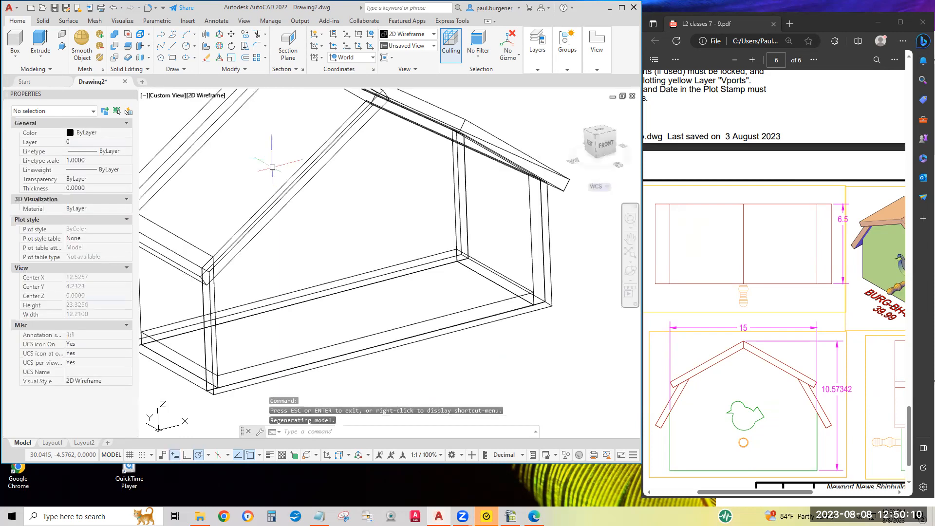
# Slice both roof panels with a three-point vertical plane through the midpoints of the house's front and back bottom edges, keeping both sides.
pyautogui.click(130, 48)
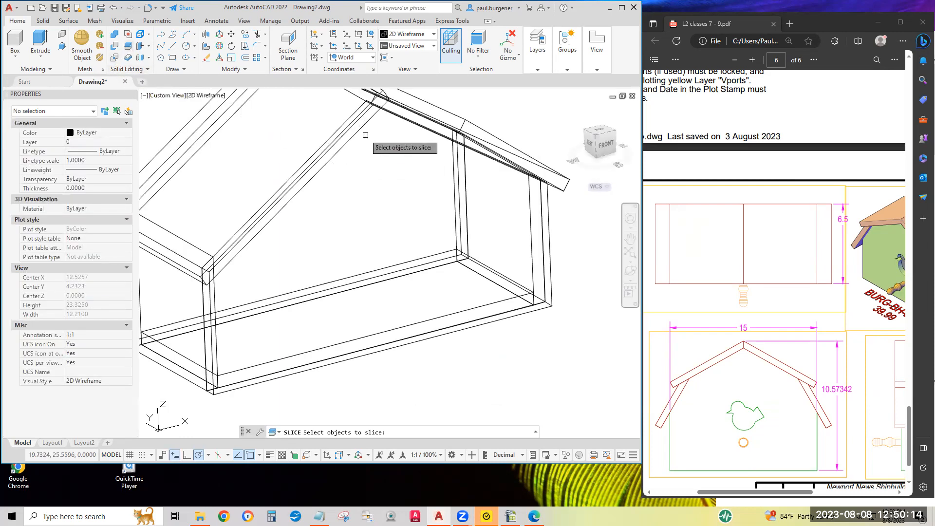
pyautogui.scroll(3, 365, 135)
pyautogui.click(372, 226)
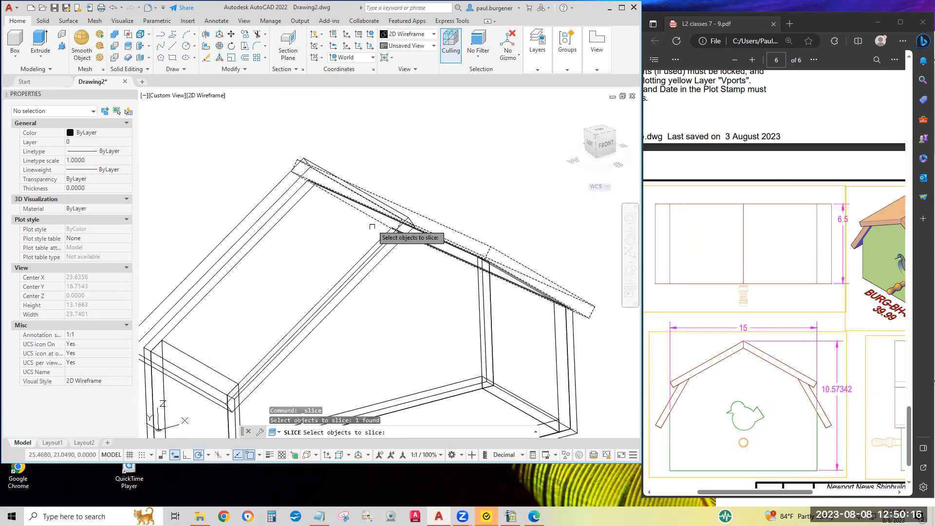
pyautogui.click(268, 195)
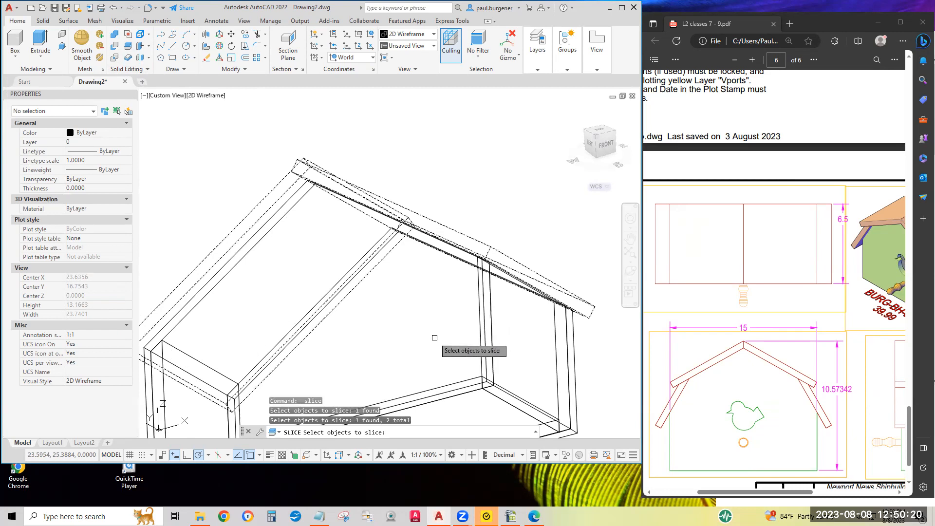
pyautogui.press('Return')
pyautogui.moveTo(435, 338); pyautogui.dragTo(436, 157, button='middle')
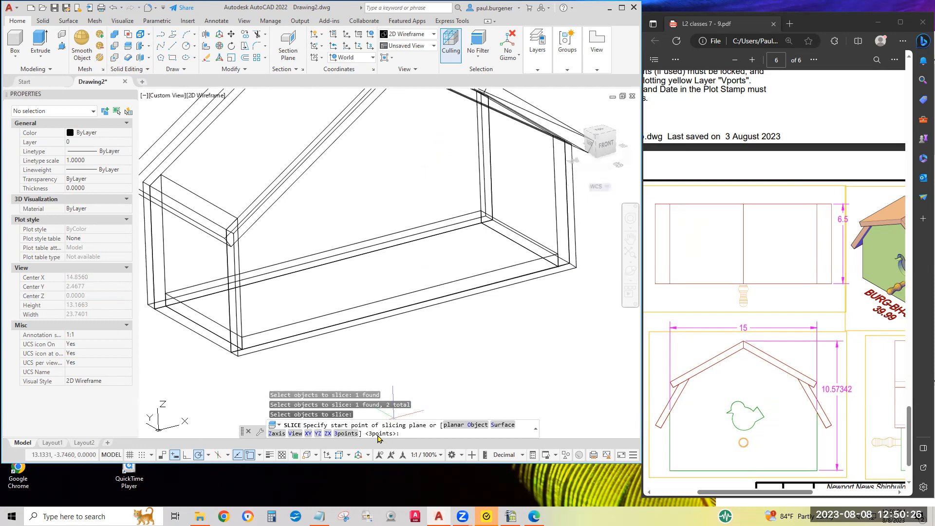
pyautogui.press('Return')
pyautogui.click(407, 311)
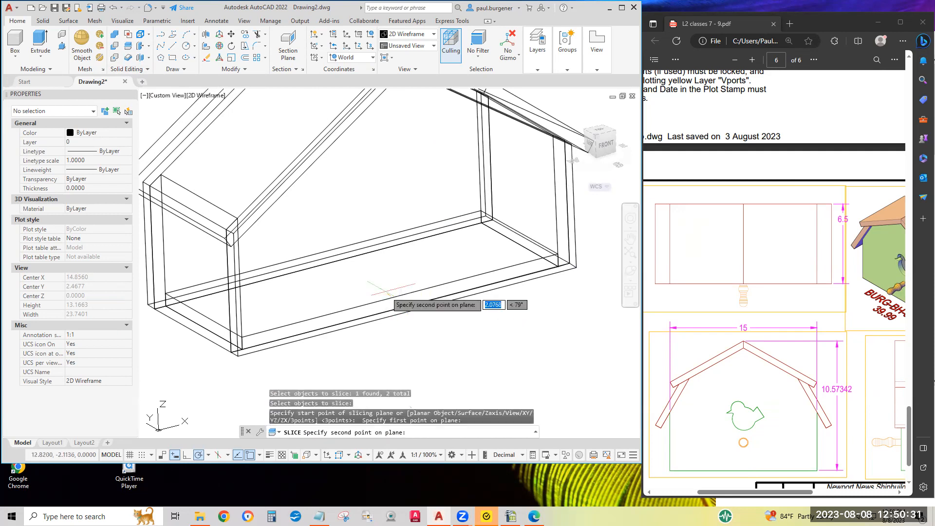
pyautogui.click(337, 263)
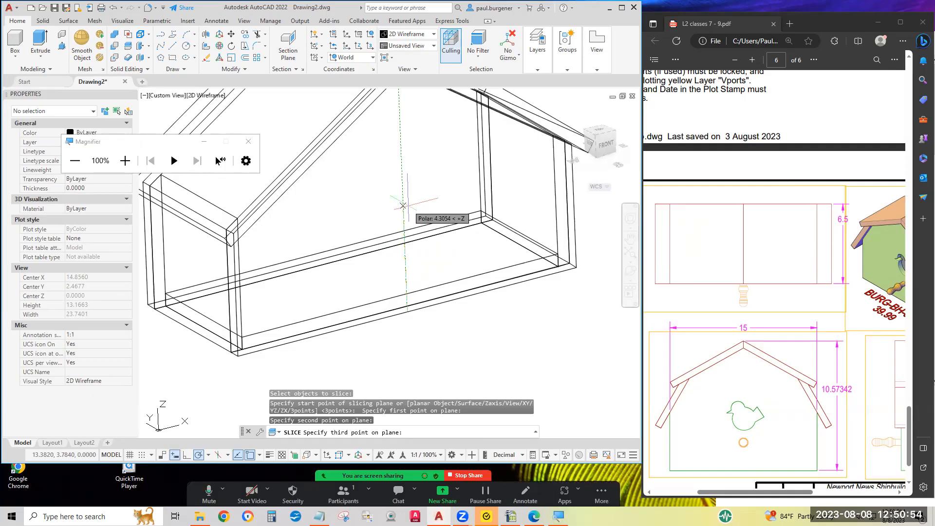
pyautogui.click(403, 206)
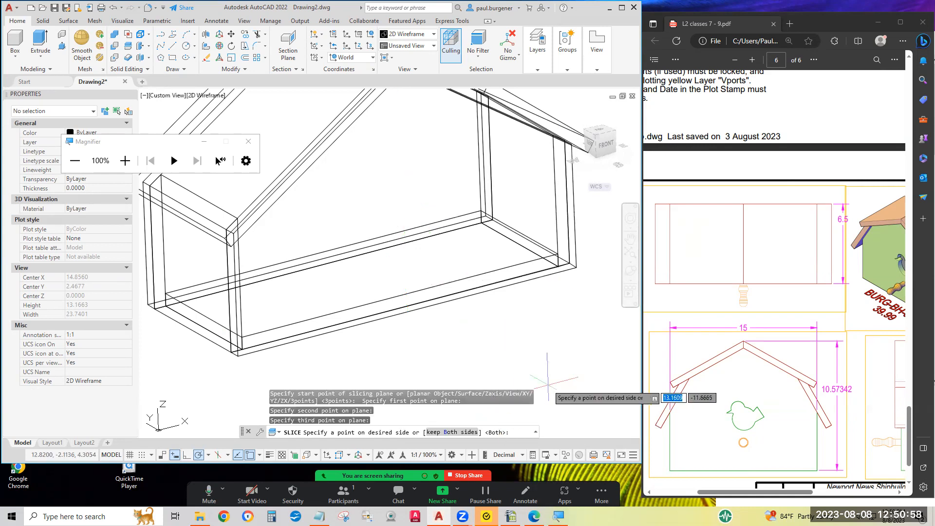
pyautogui.scroll(-2, 543, 363)
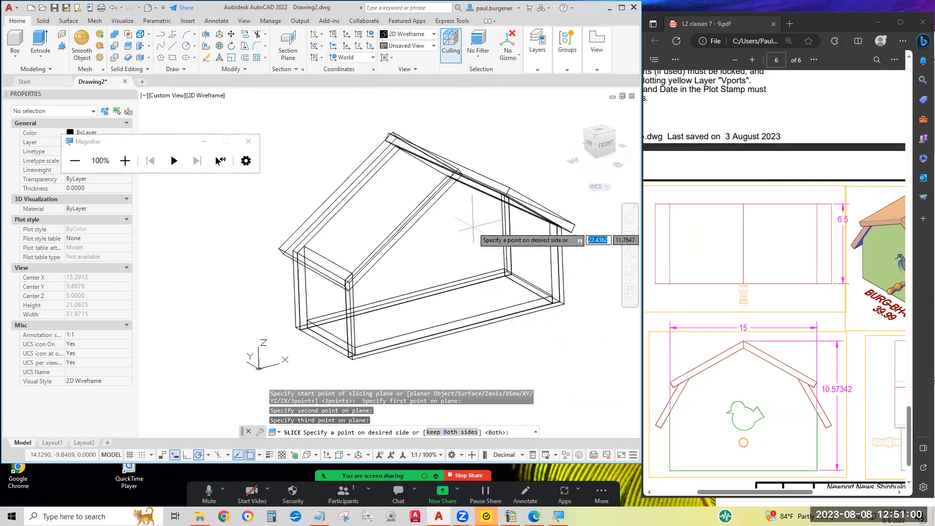
pyautogui.press('Return')
# Erase the two overlapping roof offcuts that project past the cutting plane at the ridge.
pyautogui.scroll(4, 445, 173)
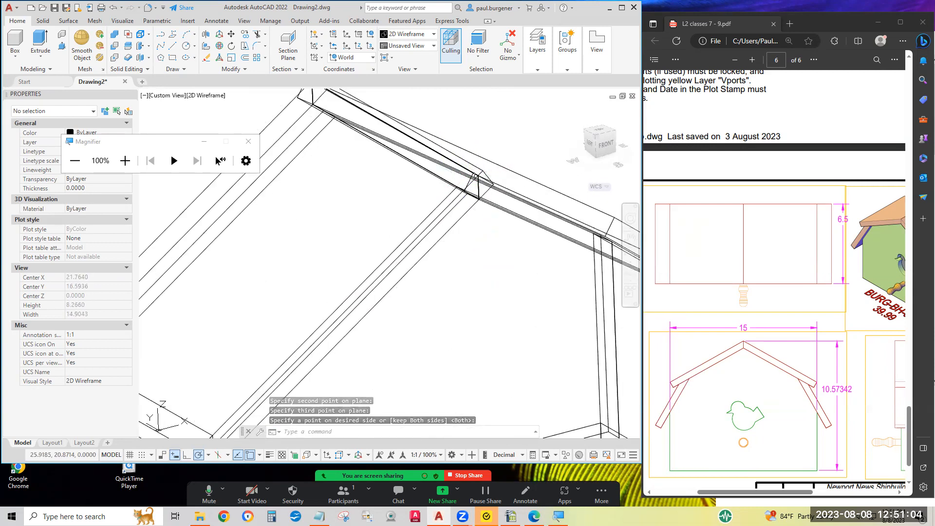
pyautogui.scroll(-4, 481, 171)
pyautogui.moveTo(474, 197); pyautogui.dragTo(441, 285, button='middle')
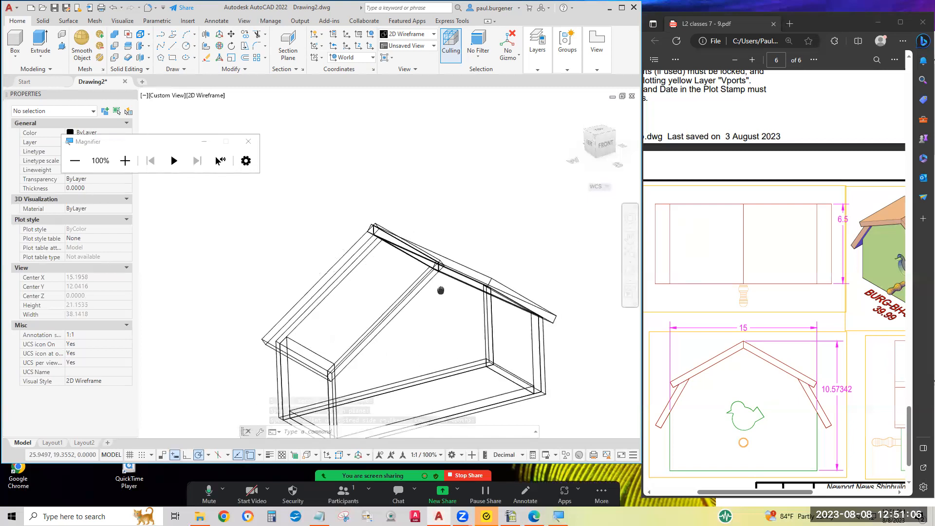
pyautogui.scroll(4, 438, 279)
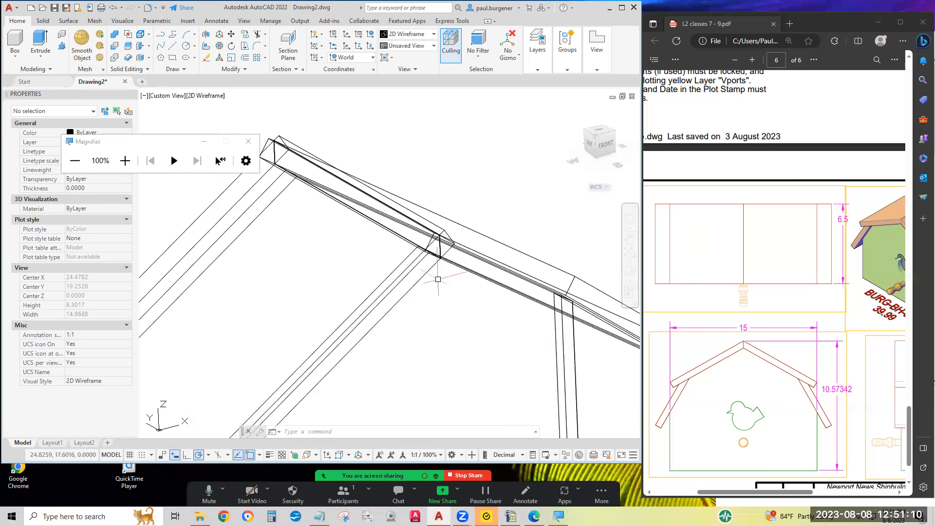
pyautogui.scroll(-4, 438, 280)
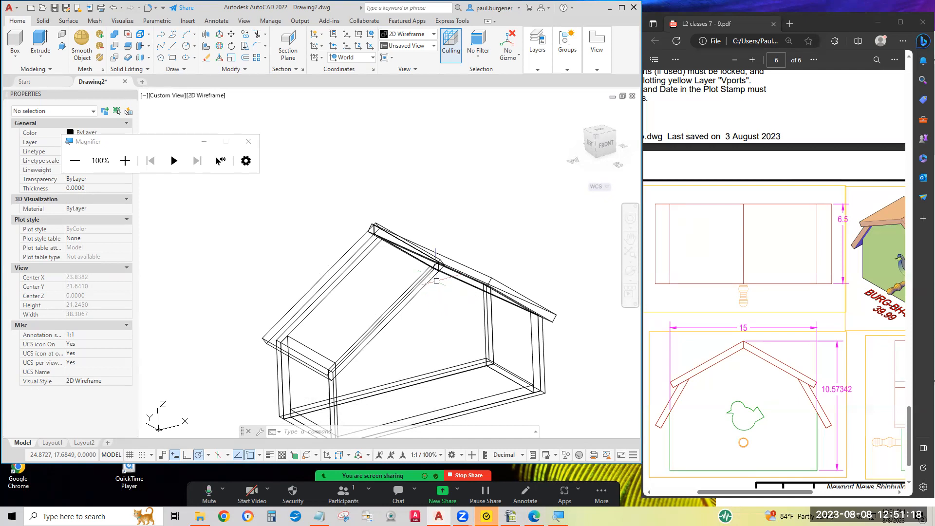
pyautogui.click(207, 58)
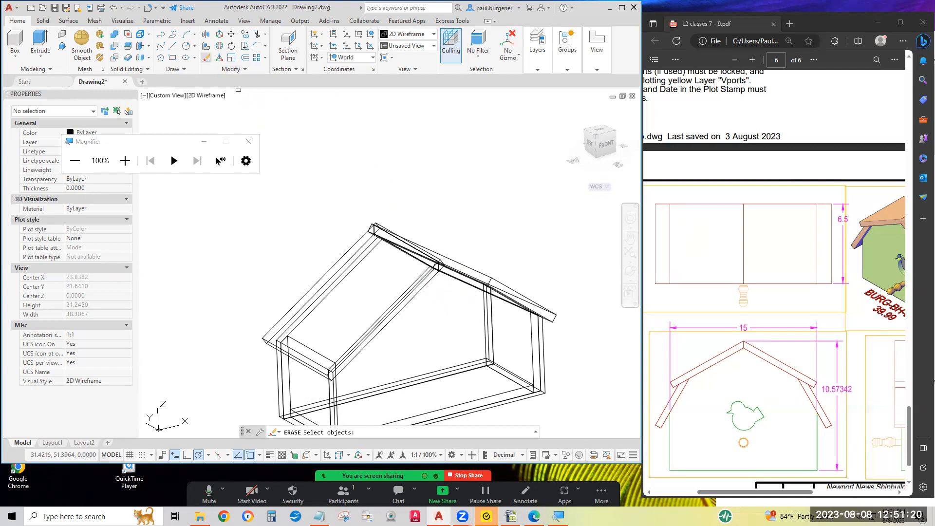
pyautogui.scroll(4, 378, 208)
pyautogui.click(376, 285)
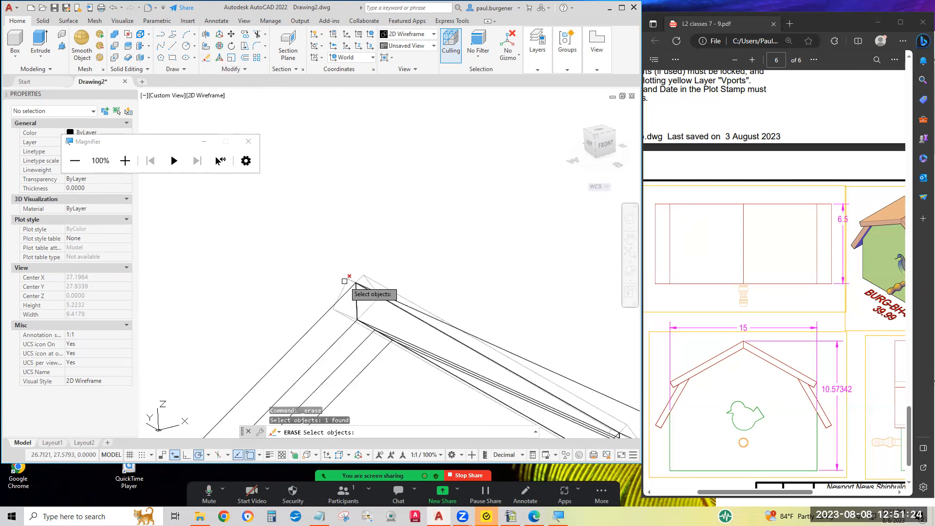
pyautogui.click(354, 284)
pyautogui.scroll(-4, 452, 212)
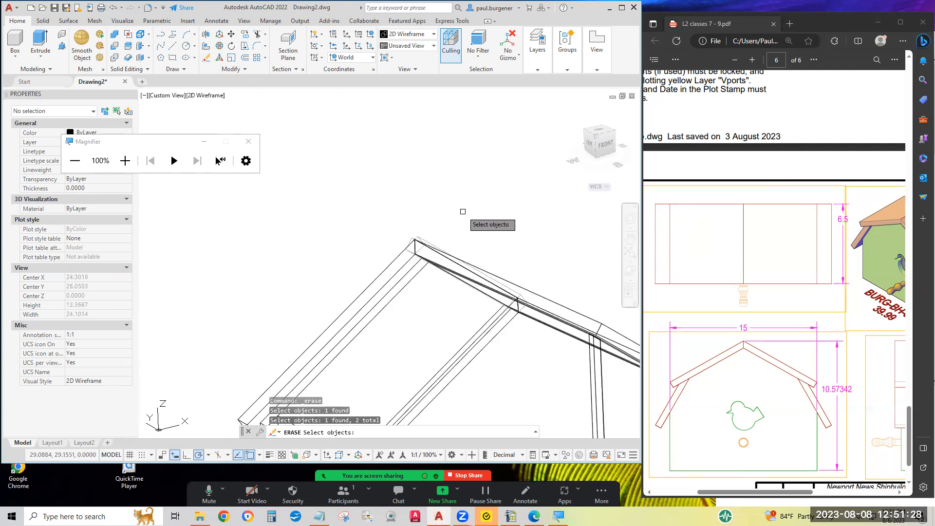
pyautogui.press('Return')
# Switch the birdhouse model's display from 2D Wireframe to the Conceptual visual style.
pyautogui.scroll(-4, 496, 245)
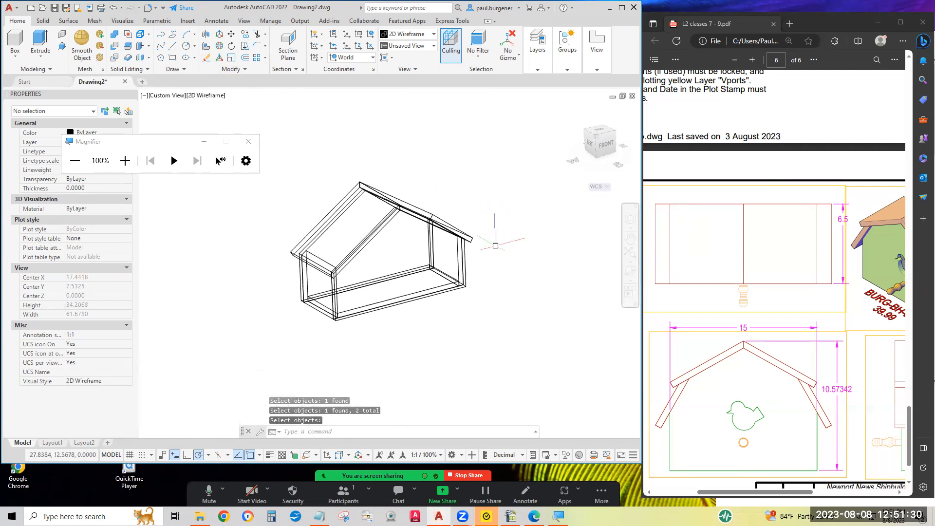
pyautogui.scroll(2, 495, 245)
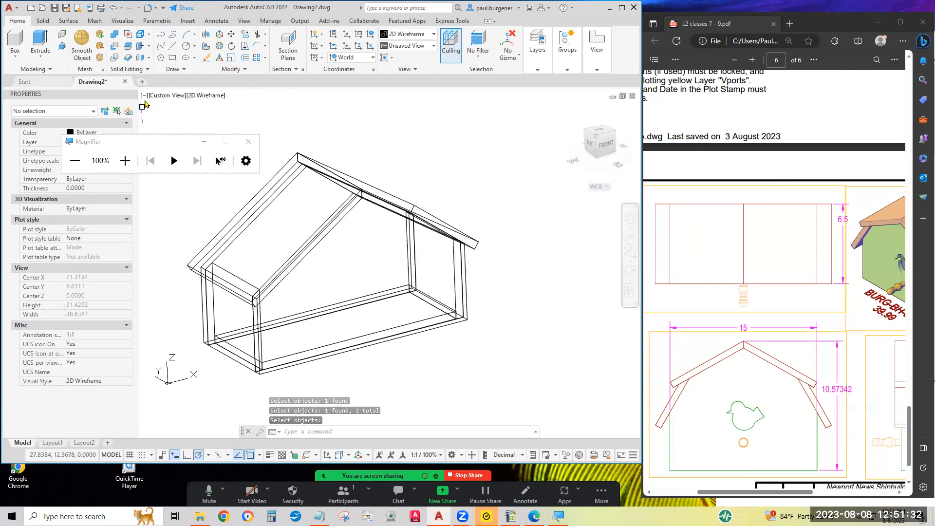
pyautogui.click(207, 95)
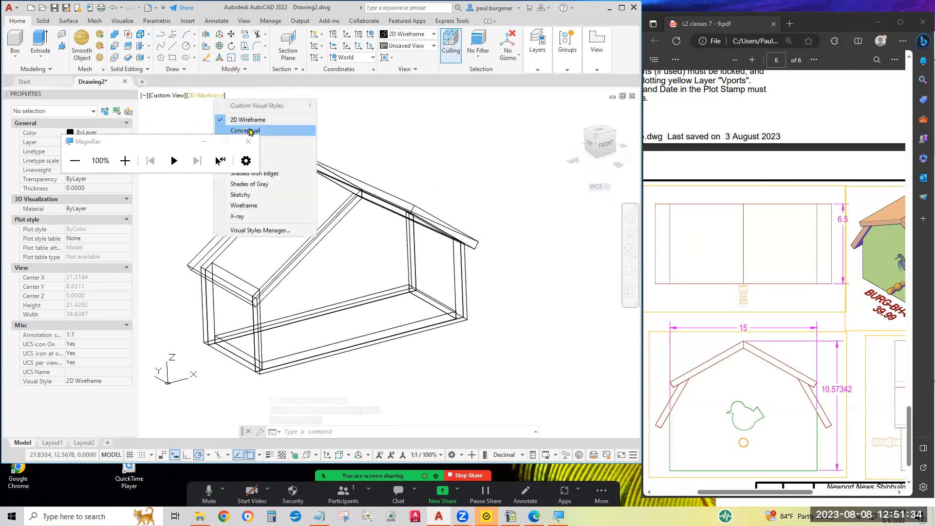
pyautogui.click(249, 131)
pyautogui.click(252, 144)
# Examine the shaded birdhouse with Free Orbit from several angles, checking the ridge joint, roof panels and end walls.
pyautogui.click(633, 276)
pyautogui.click(653, 299)
pyautogui.moveTo(382, 313); pyautogui.dragTo(501, 265)
pyautogui.moveTo(345, 309); pyautogui.dragTo(251, 302)
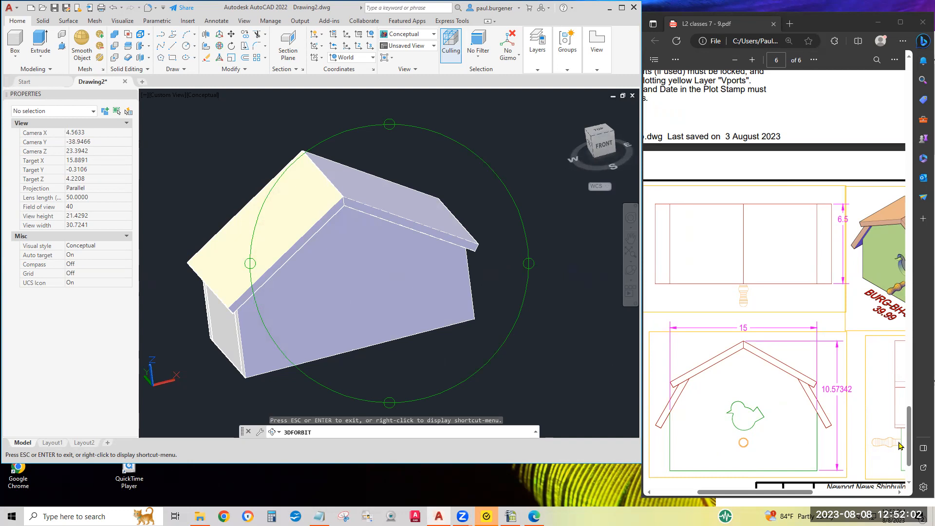
pyautogui.moveTo(377, 328); pyautogui.dragTo(511, 246)
pyautogui.moveTo(409, 286); pyautogui.dragTo(212, 405)
pyautogui.moveTo(323, 358); pyautogui.dragTo(324, 278)
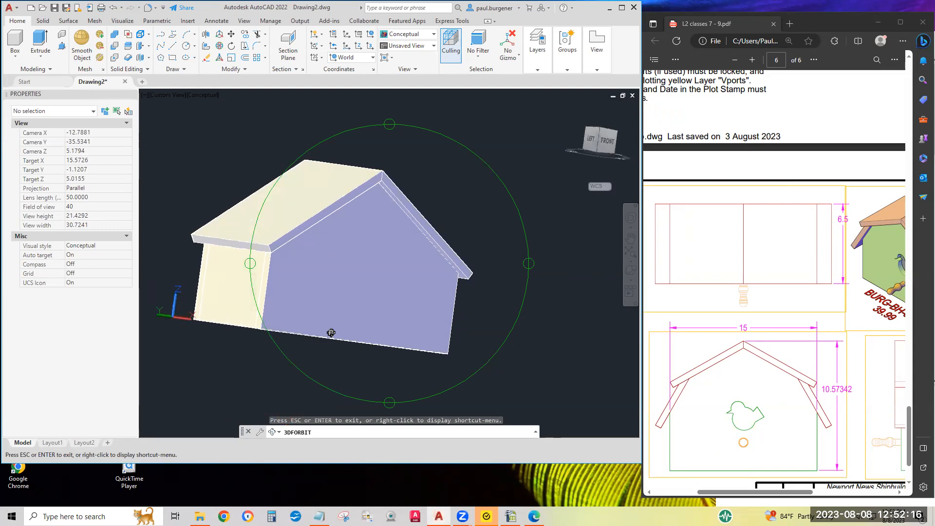
pyautogui.moveTo(322, 296); pyautogui.dragTo(383, 310)
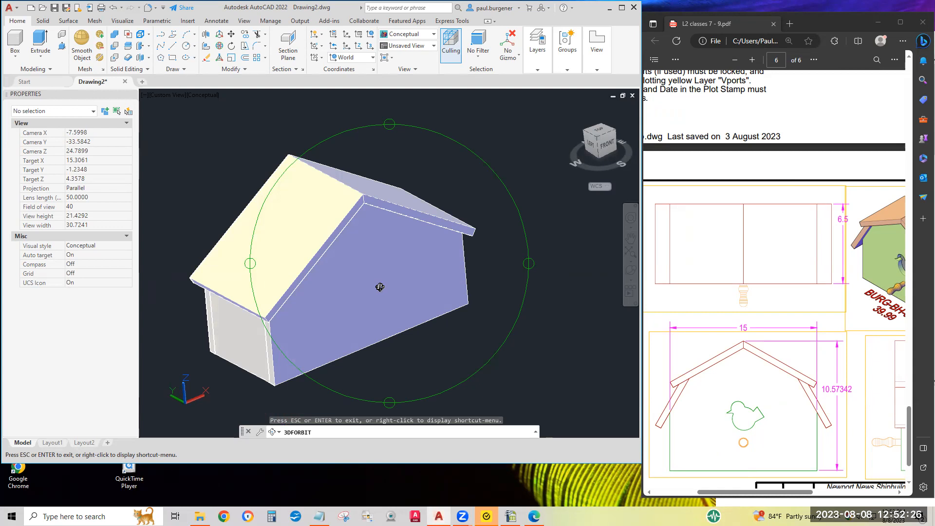
# Save the drawing as a new AutoCAD 2018 file in the 2023.06 NNS2 Summer Level 2 folder, named with the author's first name and "Birdhouse 1".
pyautogui.click(66, 11)
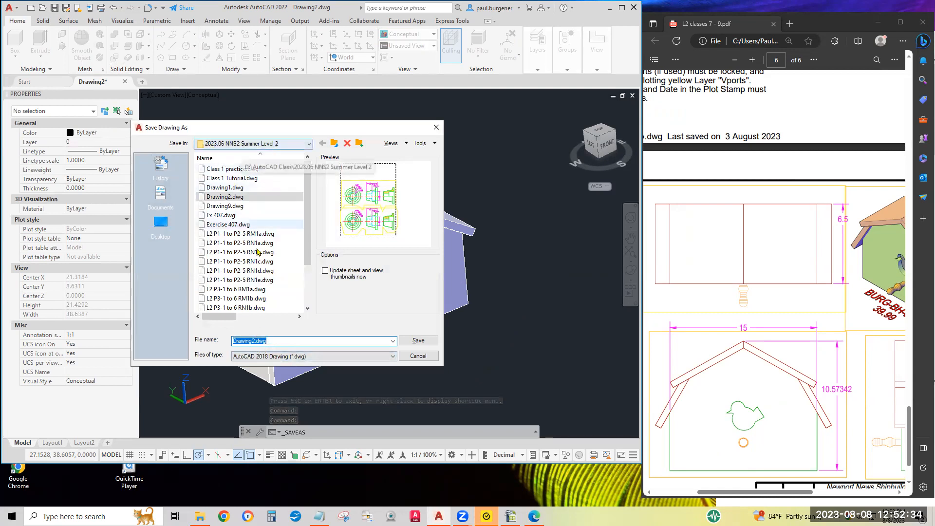
pyautogui.moveTo(253, 341); pyautogui.dragTo(174, 345)
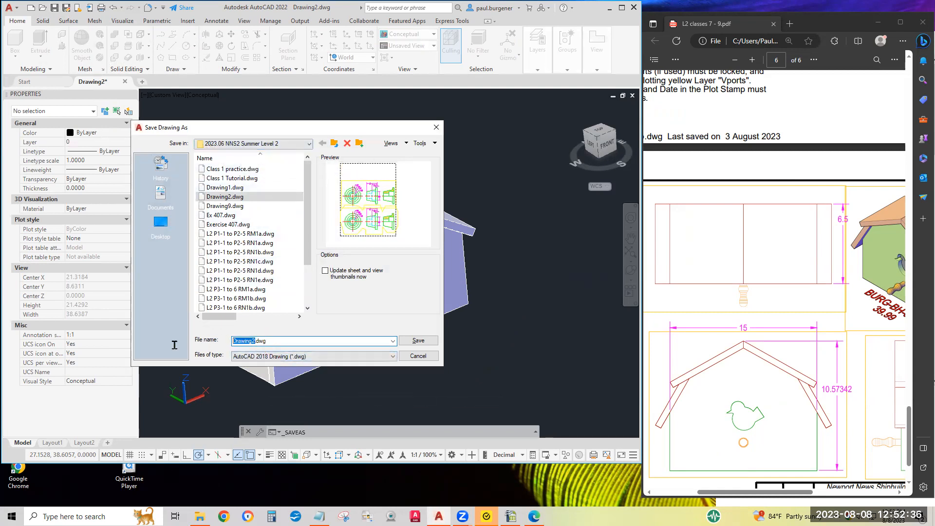
pyautogui.write('Paul Birdhouse 1')
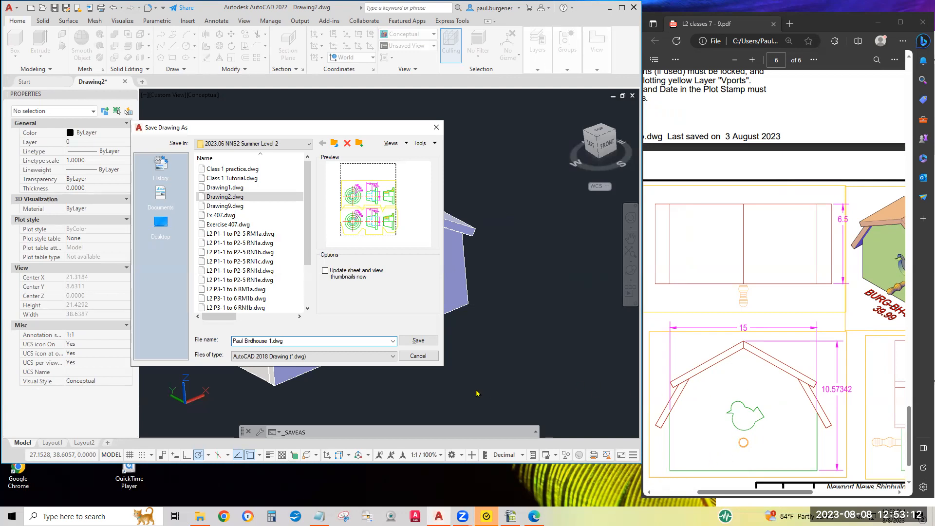
pyautogui.click(418, 341)
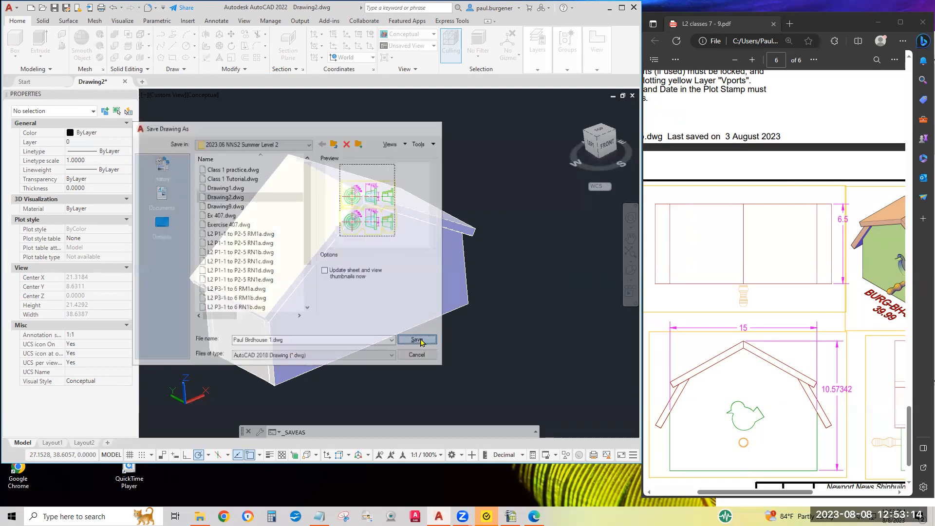